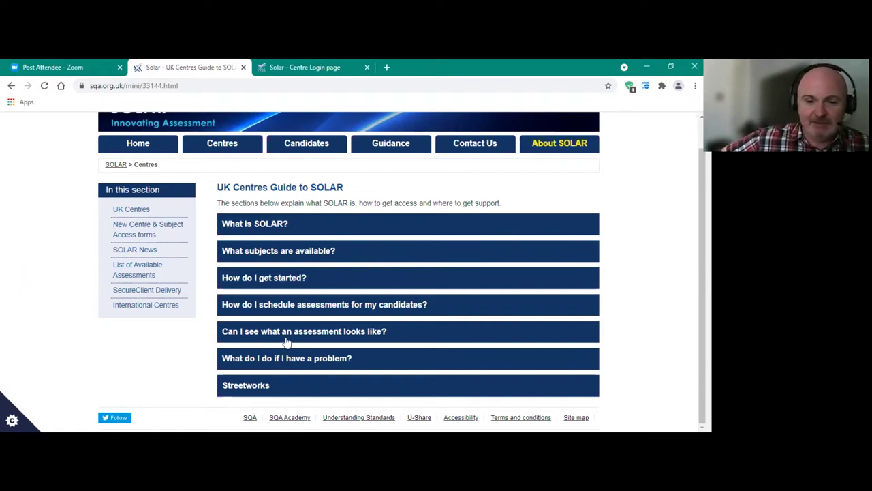
Step: Open the About SOLAR page and read down through access, Keycodes and Device Types, then back up
{"action": "left_click", "coordinate": [560, 144]}
{"action": "scroll", "coordinate": [580, 253], "scroll_direction": "down", "scroll_amount": 1}
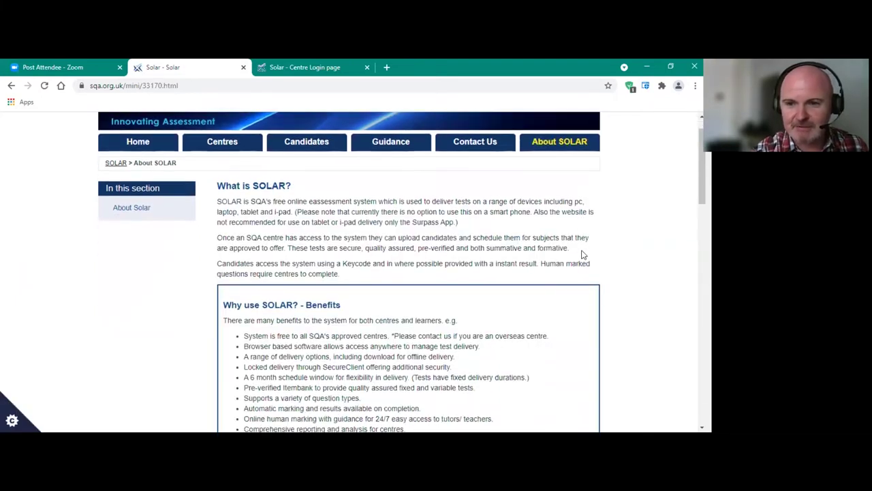
{"action": "scroll", "coordinate": [366, 206], "scroll_direction": "down", "scroll_amount": 3}
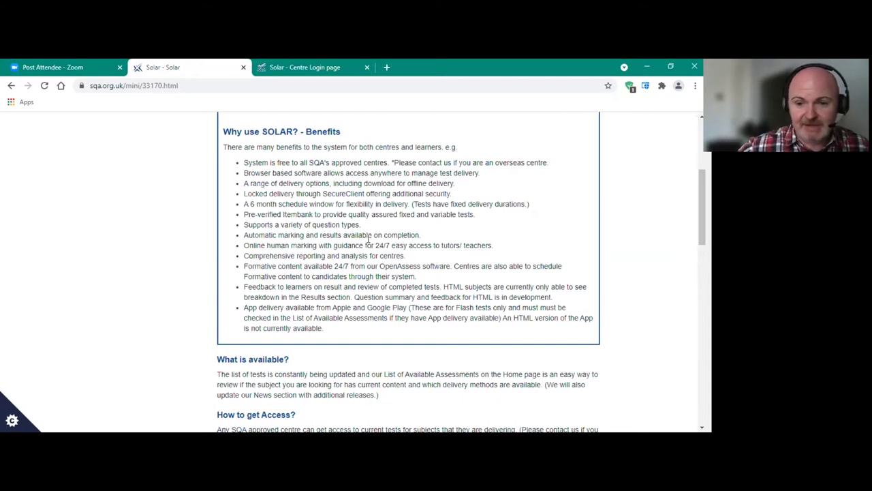
{"action": "scroll", "coordinate": [387, 244], "scroll_direction": "down", "scroll_amount": 1}
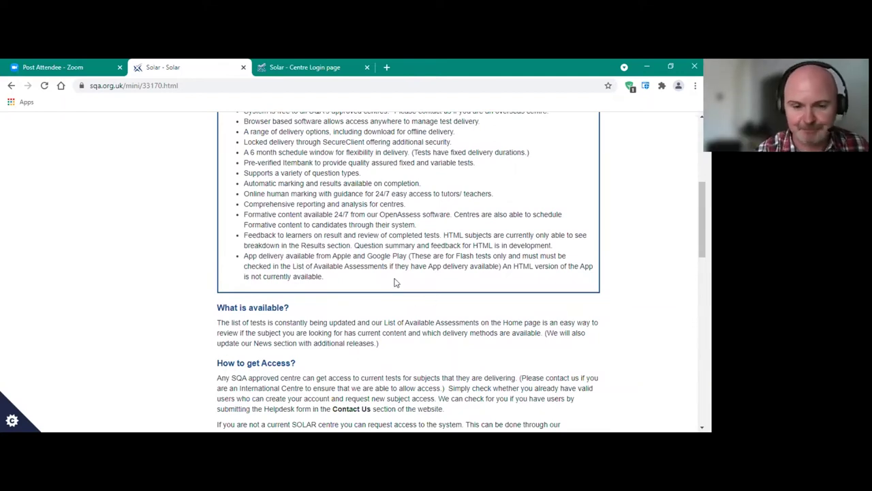
{"action": "scroll", "coordinate": [395, 282], "scroll_direction": "down", "scroll_amount": 2}
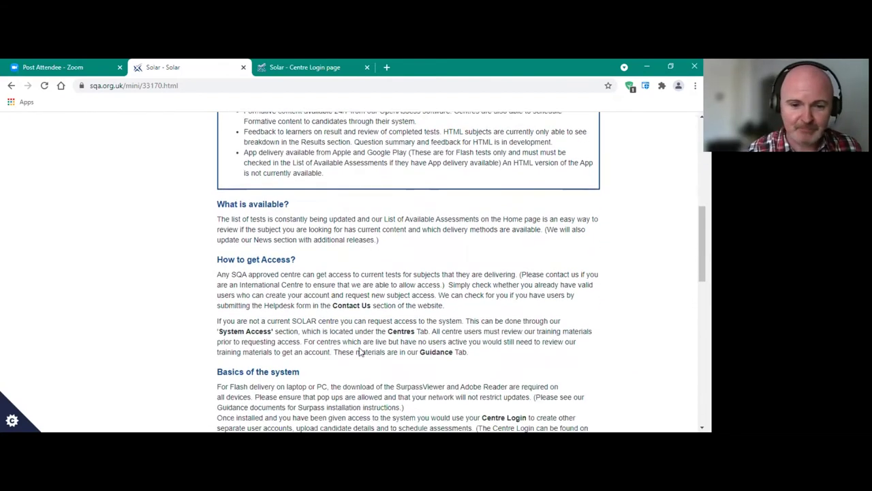
{"action": "scroll", "coordinate": [368, 341], "scroll_direction": "down", "scroll_amount": 1}
{"action": "scroll", "coordinate": [402, 316], "scroll_direction": "down", "scroll_amount": 1}
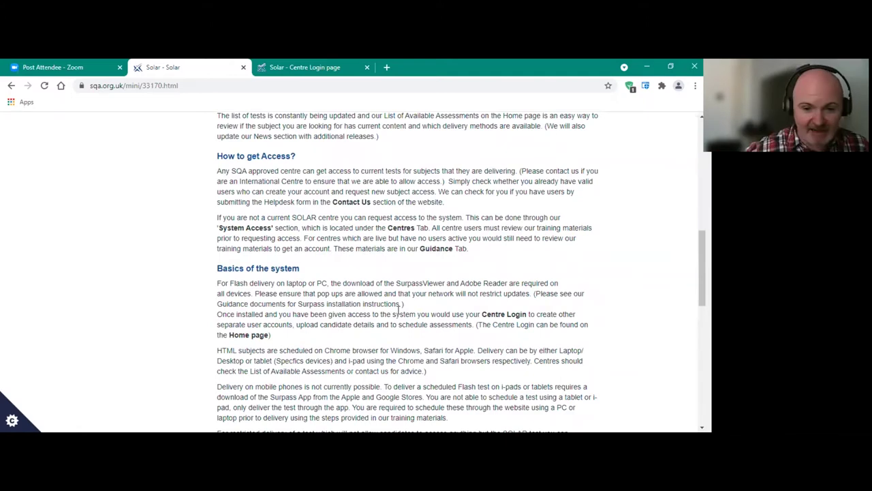
{"action": "scroll", "coordinate": [399, 310], "scroll_direction": "down", "scroll_amount": 1}
{"action": "scroll", "coordinate": [287, 300], "scroll_direction": "down", "scroll_amount": 1}
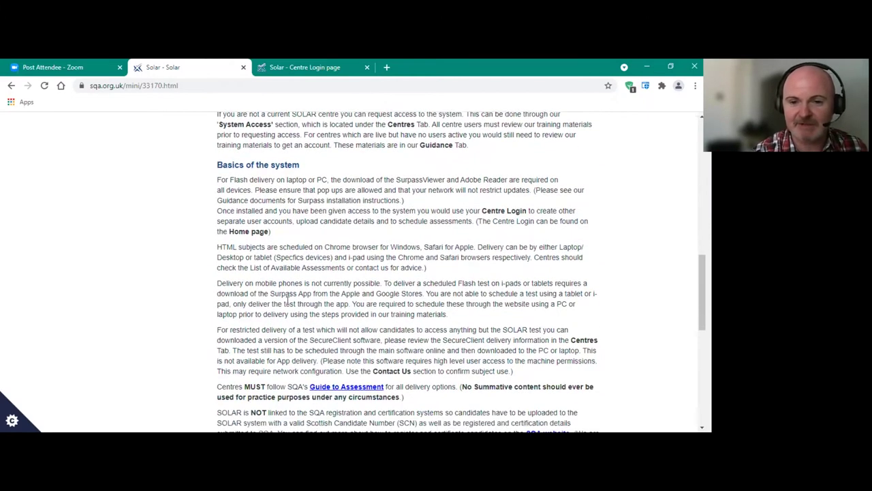
{"action": "scroll", "coordinate": [385, 312], "scroll_direction": "down", "scroll_amount": 2}
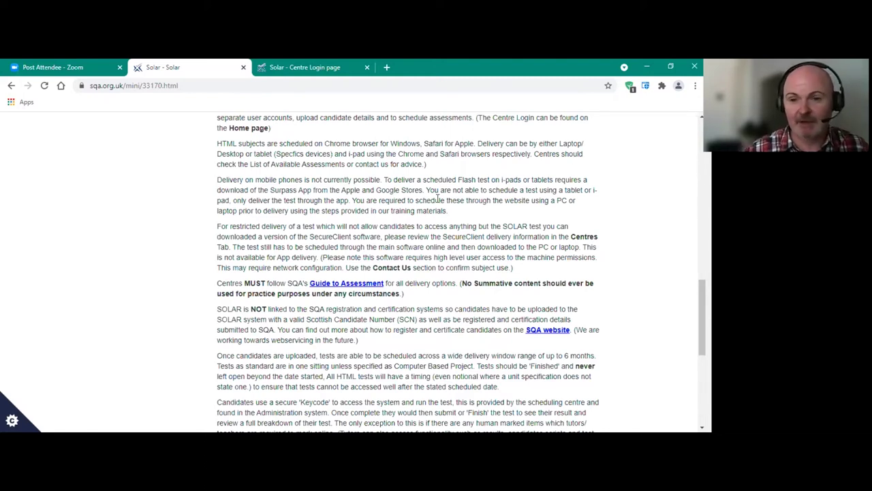
{"action": "scroll", "coordinate": [442, 276], "scroll_direction": "down", "scroll_amount": 1}
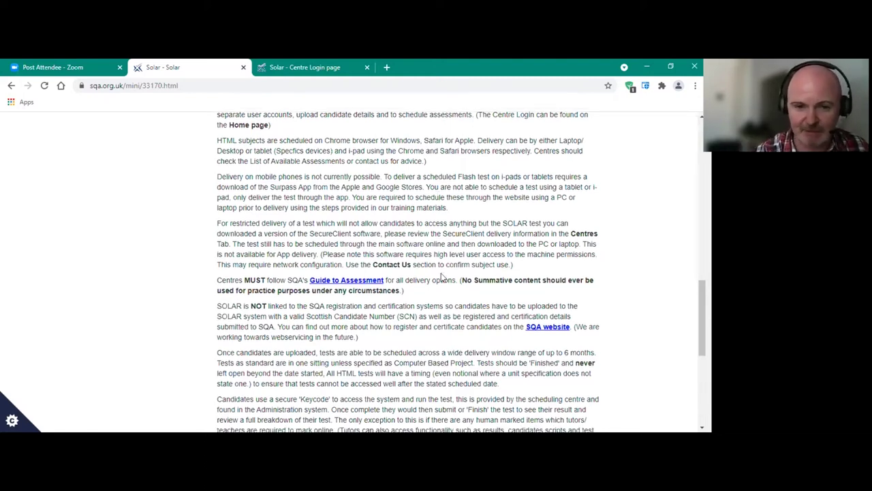
{"action": "scroll", "coordinate": [442, 275], "scroll_direction": "down", "scroll_amount": 5}
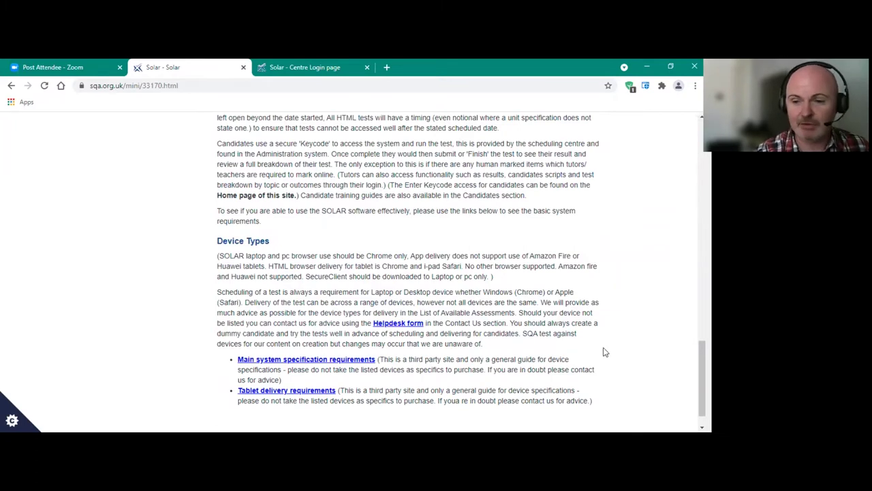
{"action": "scroll", "coordinate": [603, 353], "scroll_direction": "up", "scroll_amount": 3}
{"action": "scroll", "coordinate": [604, 352], "scroll_direction": "up", "scroll_amount": 1}
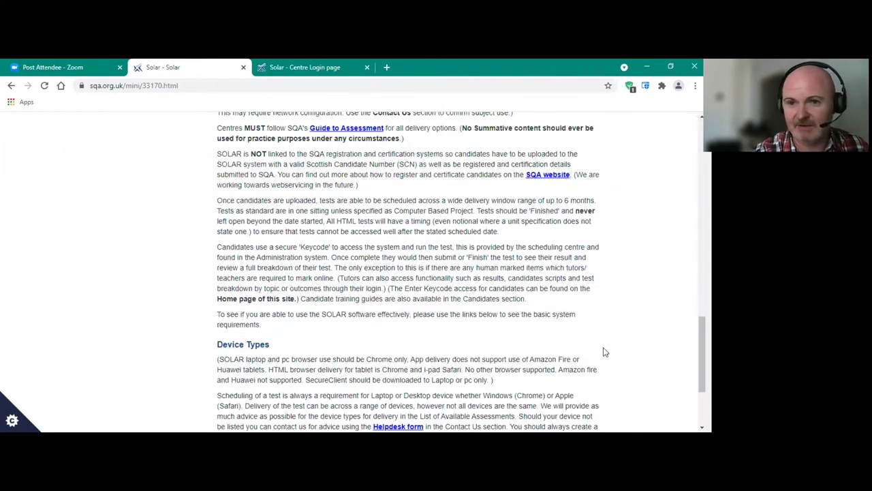
{"action": "scroll", "coordinate": [604, 352], "scroll_direction": "up", "scroll_amount": 2}
{"action": "scroll", "coordinate": [604, 352], "scroll_direction": "up", "scroll_amount": 11}
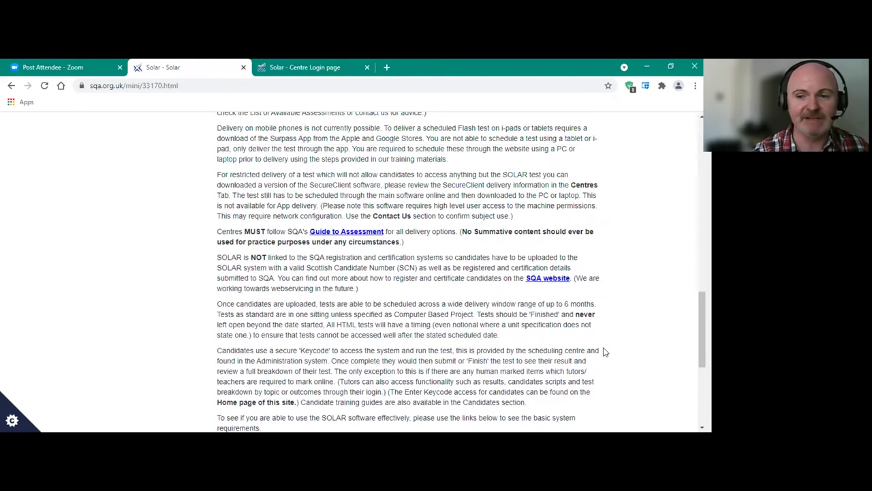
{"action": "scroll", "coordinate": [600, 350], "scroll_direction": "up", "scroll_amount": 20}
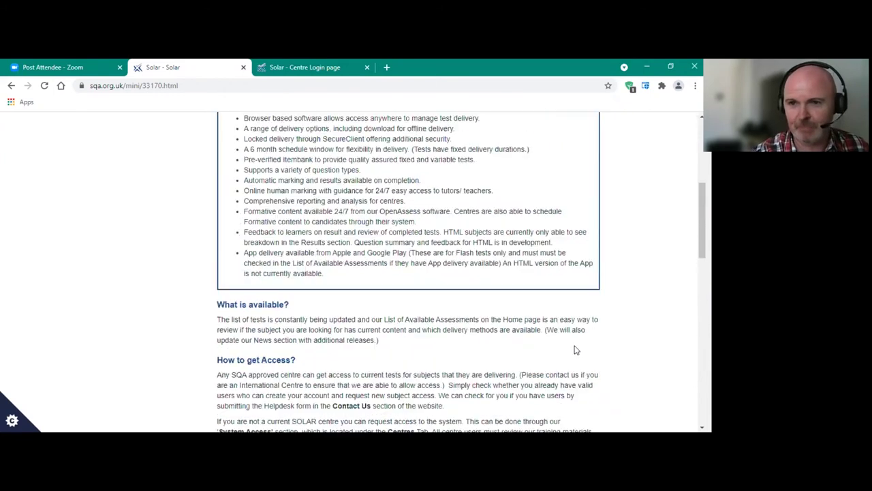
Step: Go from the SOLAR home page to the list of available assessments
{"action": "left_click", "coordinate": [139, 177]}
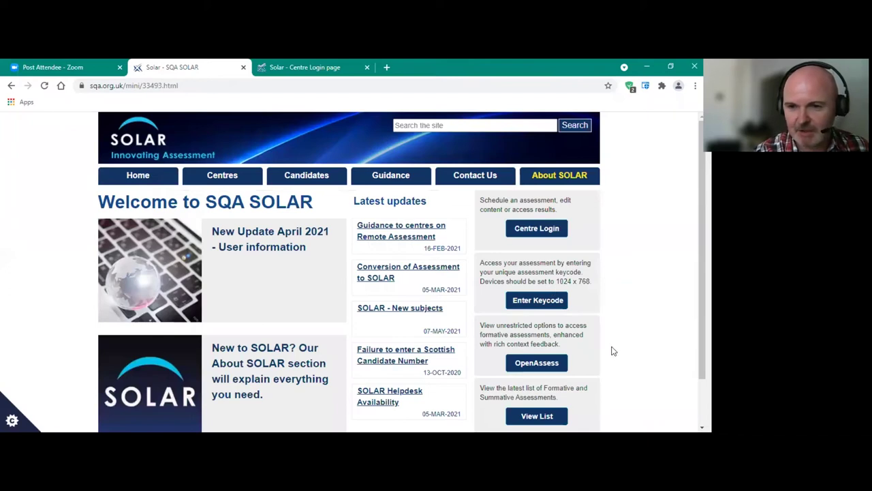
{"action": "scroll", "coordinate": [593, 360], "scroll_direction": "down", "scroll_amount": 1}
{"action": "left_click", "coordinate": [537, 364]}
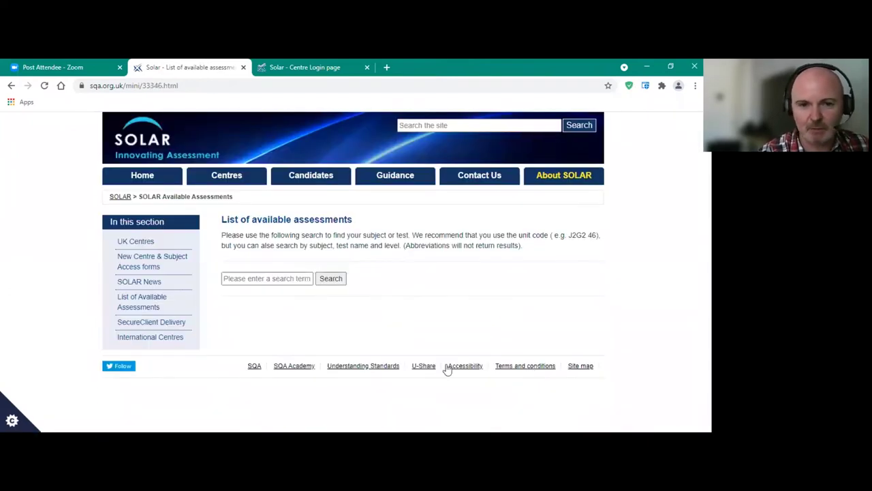
Step: Search the available assessments for unit code fc63 04
{"action": "left_click", "coordinate": [258, 277]}
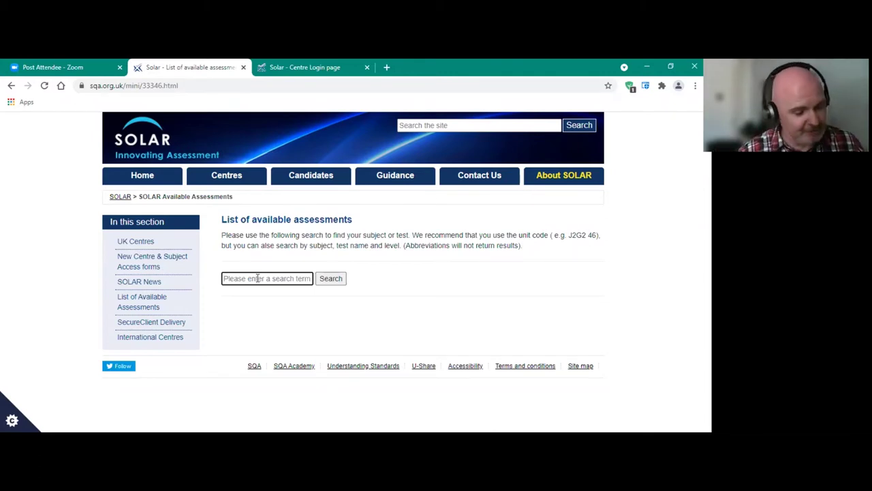
{"action": "type", "text": "fc"}
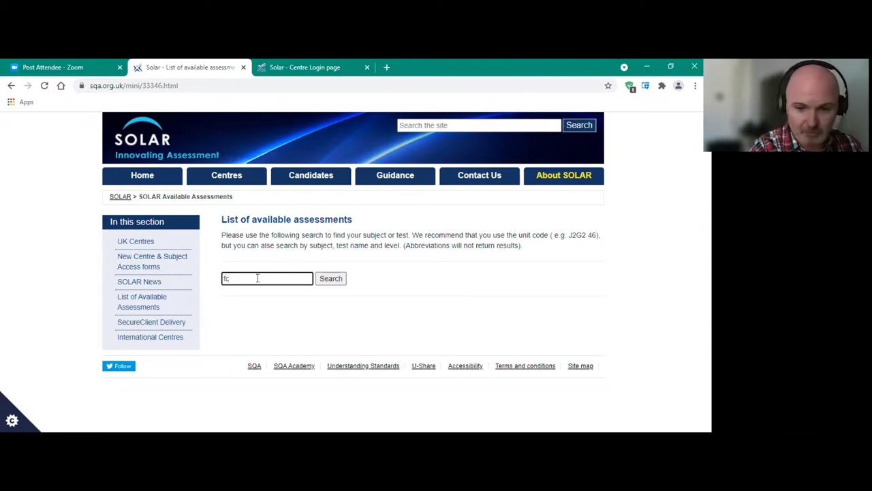
{"action": "type", "text": "63 04"}
{"action": "key", "text": "Return"}
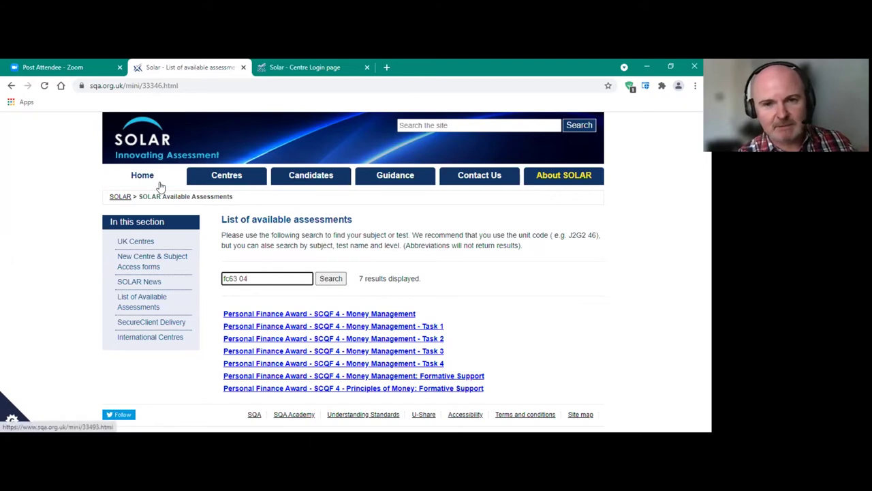
{"action": "left_click", "coordinate": [384, 184]}
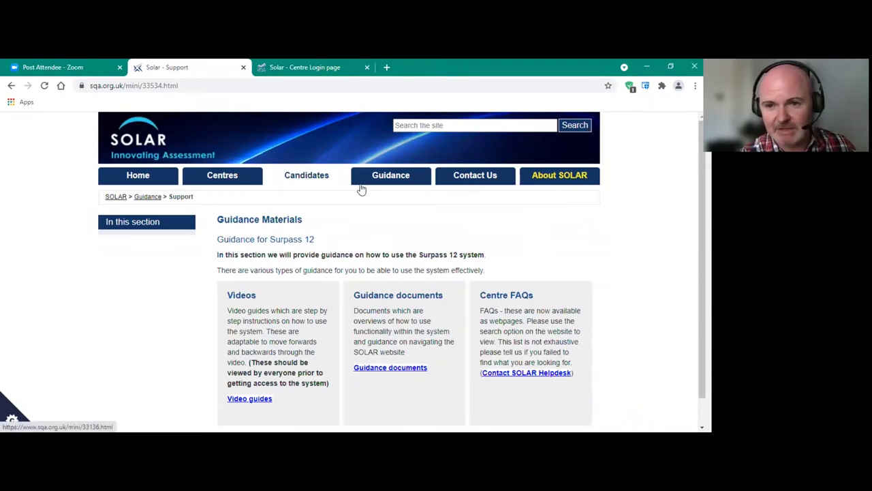
{"action": "left_click", "coordinate": [474, 179]}
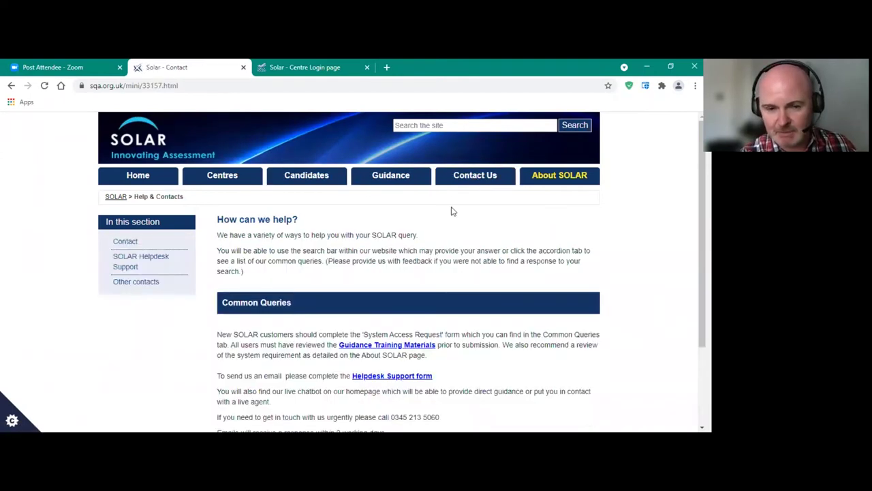
{"action": "left_click", "coordinate": [136, 266]}
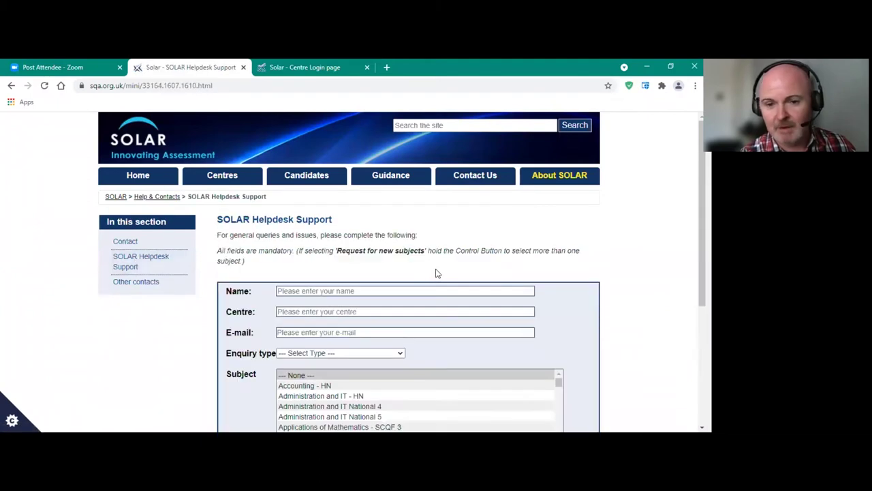
{"action": "scroll", "coordinate": [436, 273], "scroll_direction": "down", "scroll_amount": 2}
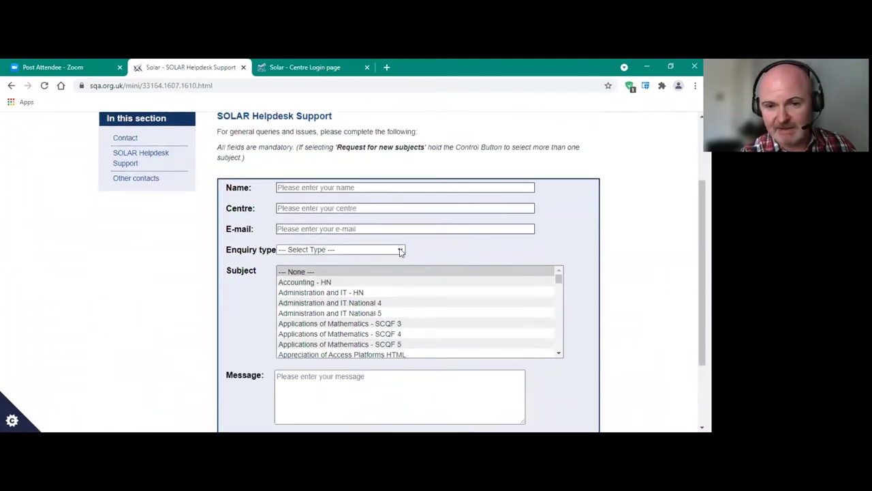
{"action": "left_click", "coordinate": [401, 250]}
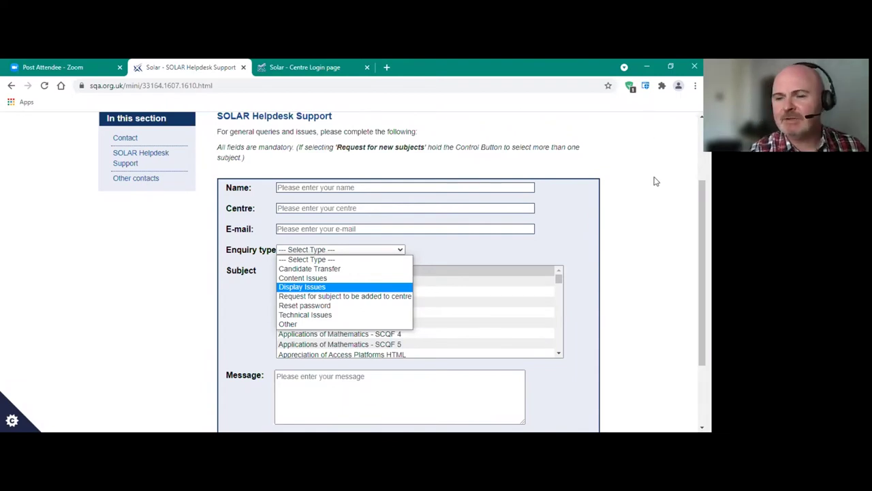
{"action": "scroll", "coordinate": [656, 182], "scroll_direction": "up", "scroll_amount": 1}
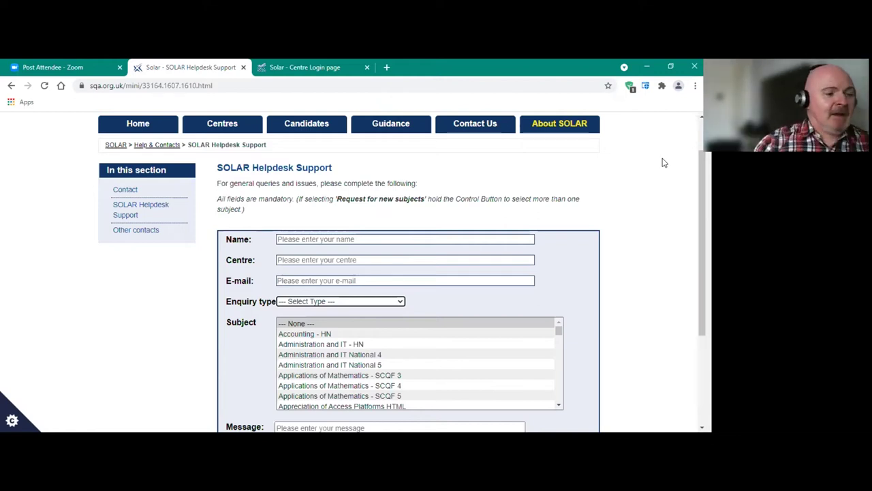
Step: Open the 'SOLAR - New subjects' article from Home and read the Flash and HTML subject lists
{"action": "left_click", "coordinate": [143, 123]}
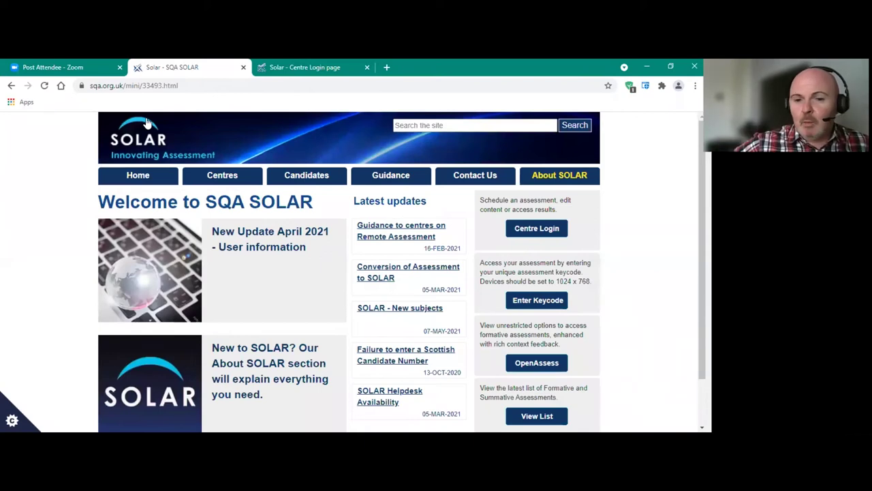
{"action": "scroll", "coordinate": [495, 254], "scroll_direction": "down", "scroll_amount": 1}
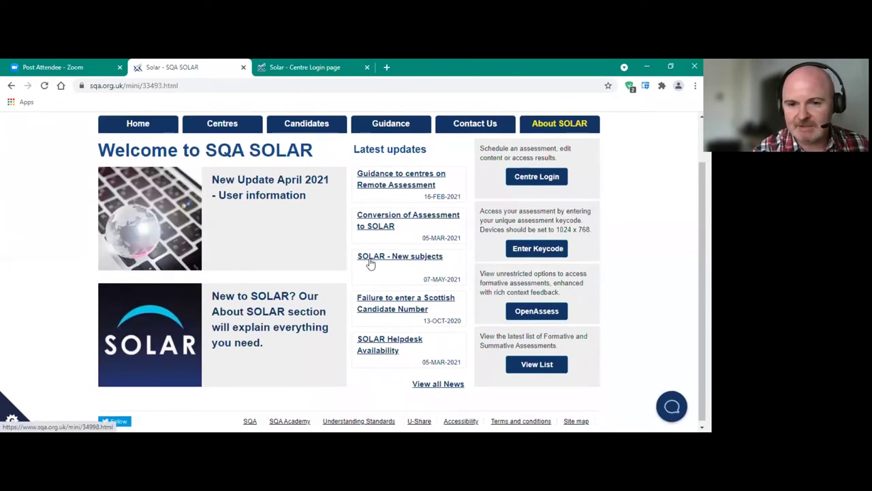
{"action": "left_click", "coordinate": [369, 260]}
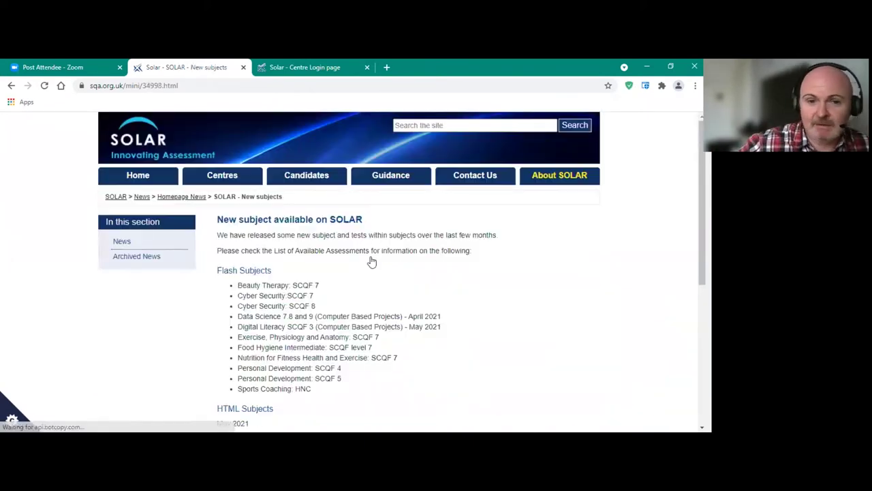
{"action": "scroll", "coordinate": [531, 298], "scroll_direction": "down", "scroll_amount": 3}
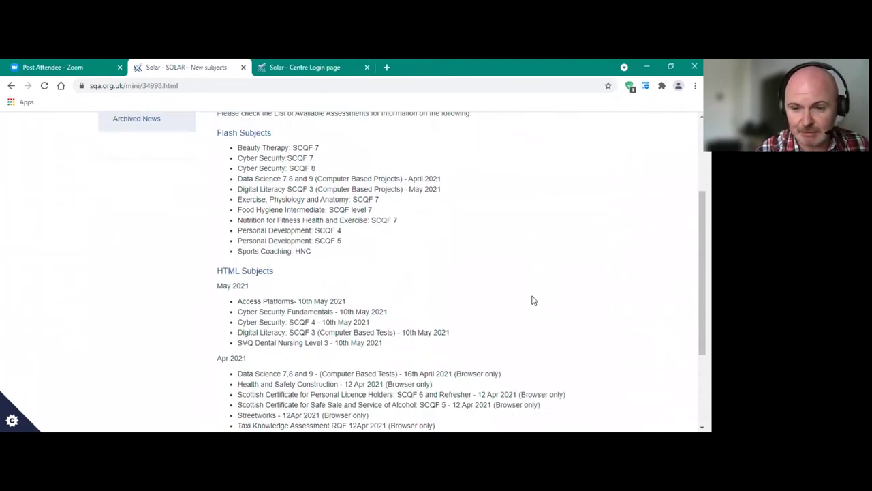
{"action": "scroll", "coordinate": [271, 263], "scroll_direction": "down", "scroll_amount": 1}
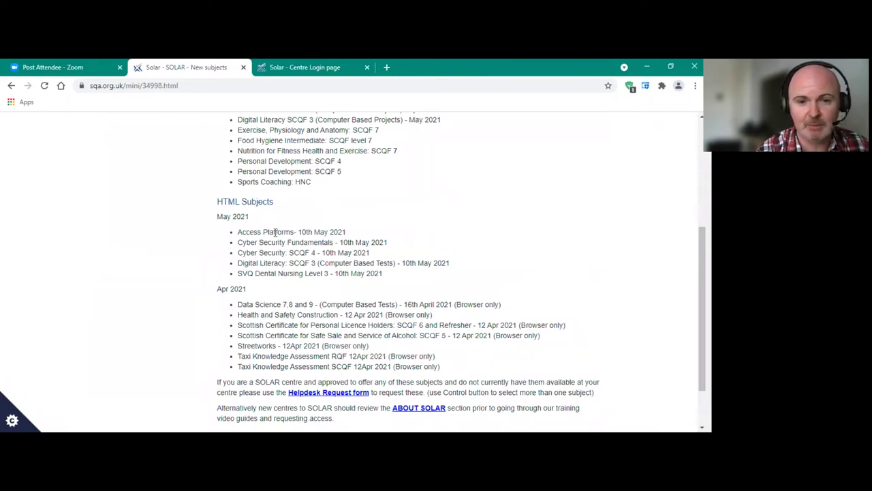
{"action": "scroll", "coordinate": [397, 239], "scroll_direction": "up", "scroll_amount": 1}
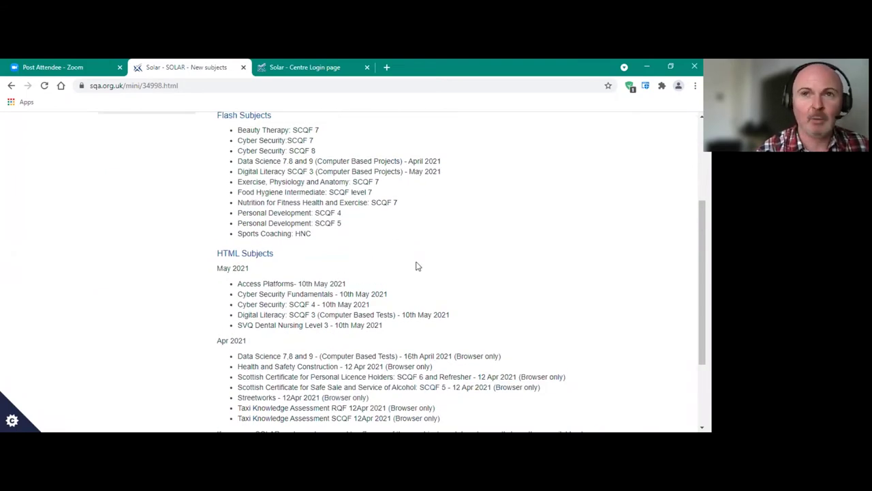
{"action": "scroll", "coordinate": [419, 267], "scroll_direction": "up", "scroll_amount": 1}
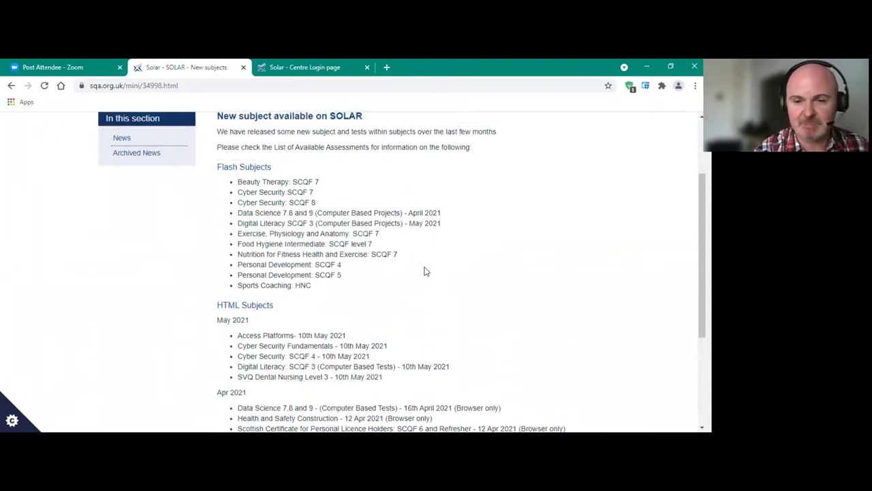
{"action": "scroll", "coordinate": [435, 271], "scroll_direction": "down", "scroll_amount": 1}
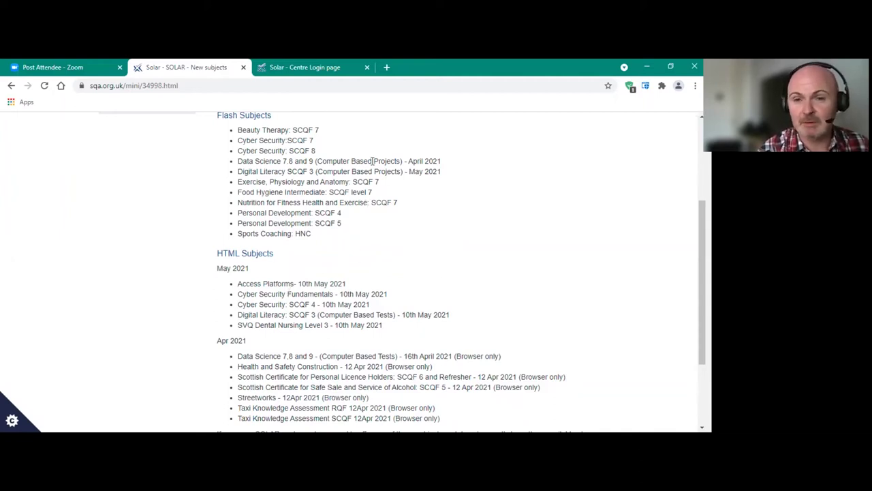
{"action": "scroll", "coordinate": [370, 171], "scroll_direction": "up", "scroll_amount": 1}
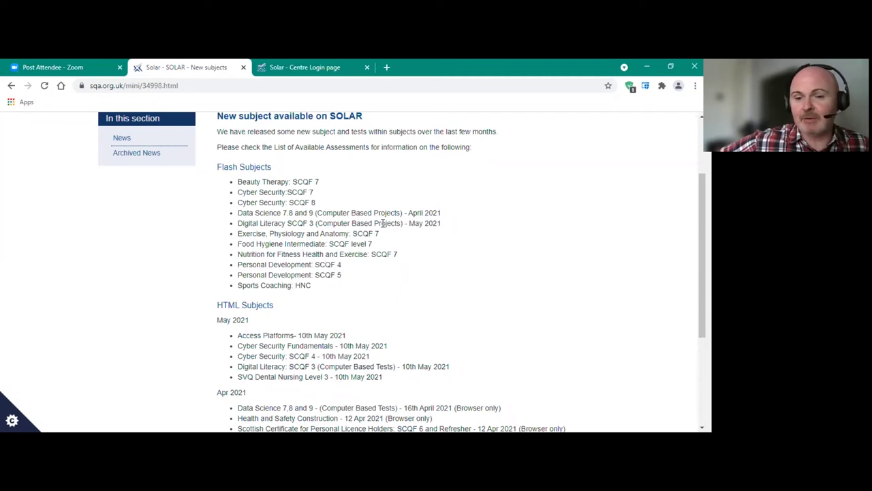
{"action": "scroll", "coordinate": [382, 223], "scroll_direction": "up", "scroll_amount": 2}
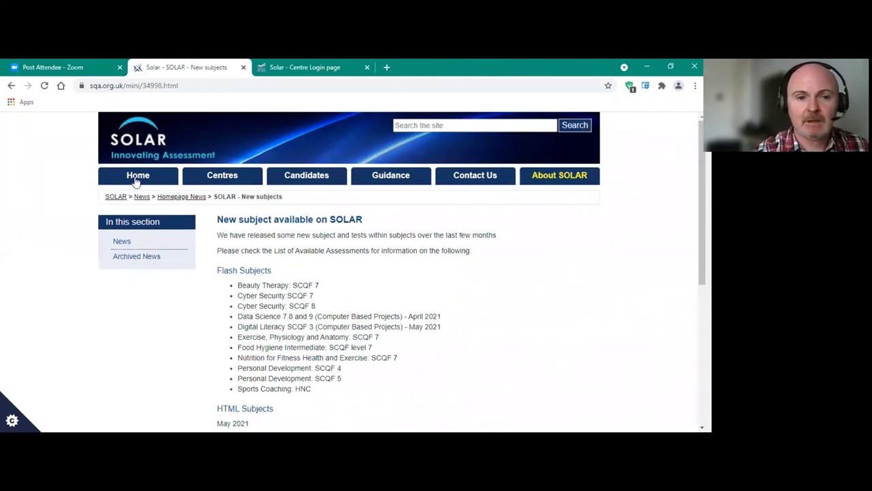
{"action": "left_click", "coordinate": [137, 177]}
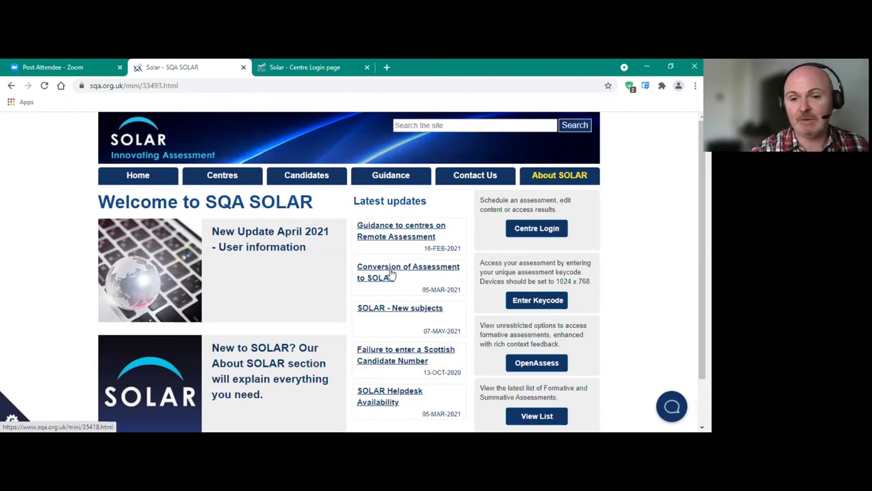
Step: Read the 'Conversion of Assessment to SOLAR' article on request prerequisites, form and processing time
{"action": "left_click", "coordinate": [388, 273]}
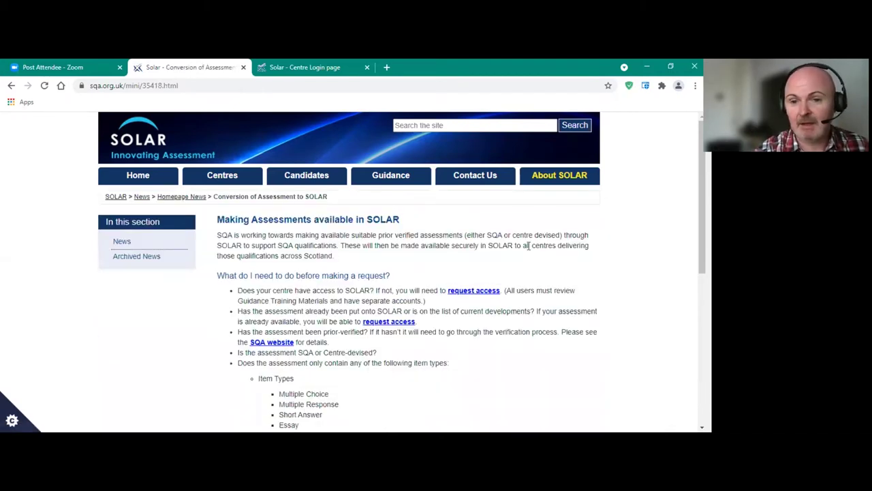
{"action": "scroll", "coordinate": [526, 251], "scroll_direction": "down", "scroll_amount": 3}
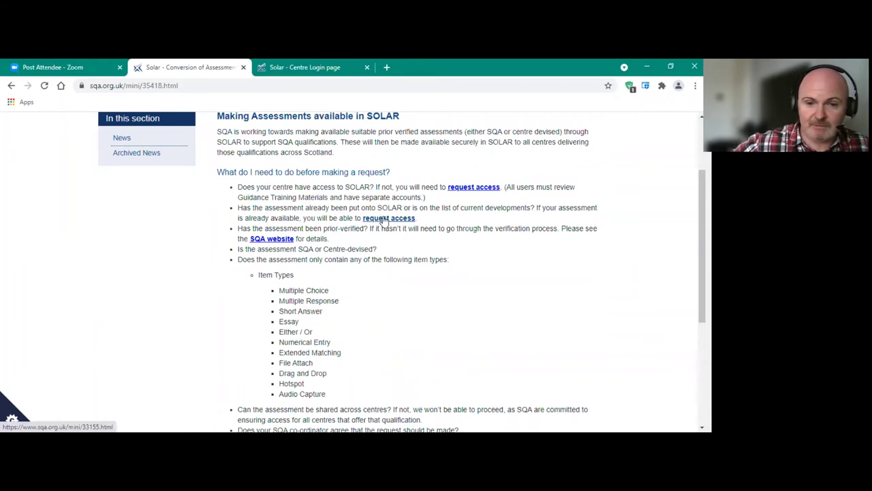
{"action": "scroll", "coordinate": [321, 222], "scroll_direction": "down", "scroll_amount": 3}
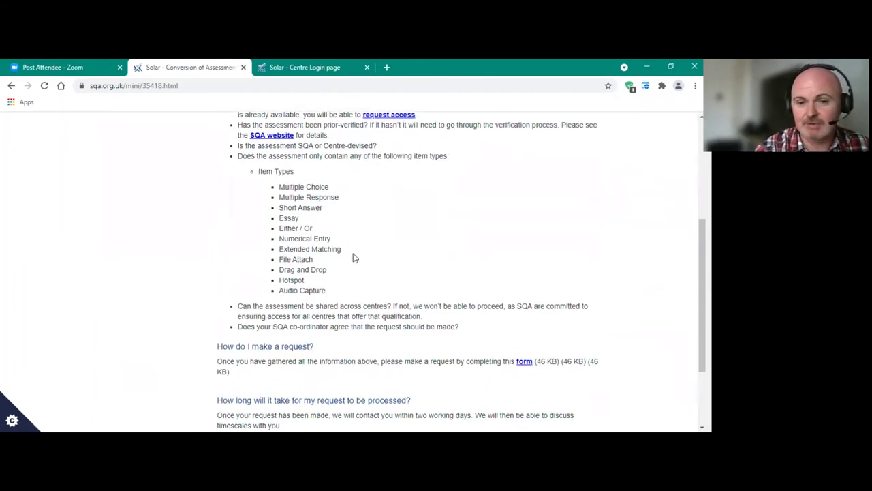
{"action": "scroll", "coordinate": [354, 258], "scroll_direction": "down", "scroll_amount": 1}
{"action": "scroll", "coordinate": [422, 291], "scroll_direction": "down", "scroll_amount": 1}
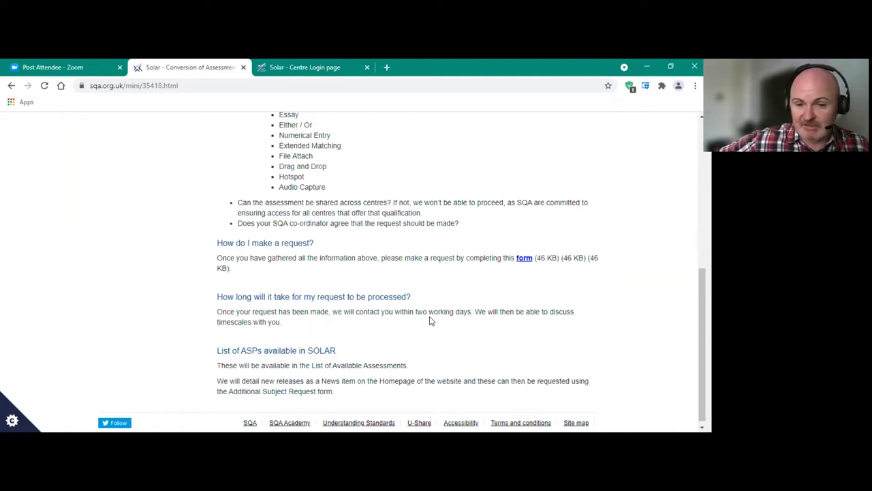
{"action": "scroll", "coordinate": [423, 356], "scroll_direction": "up", "scroll_amount": 3}
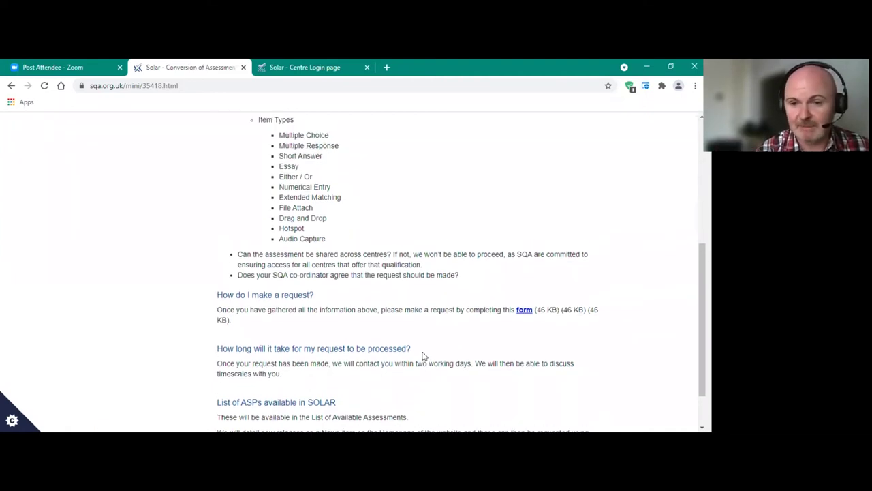
{"action": "scroll", "coordinate": [422, 355], "scroll_direction": "up", "scroll_amount": 5}
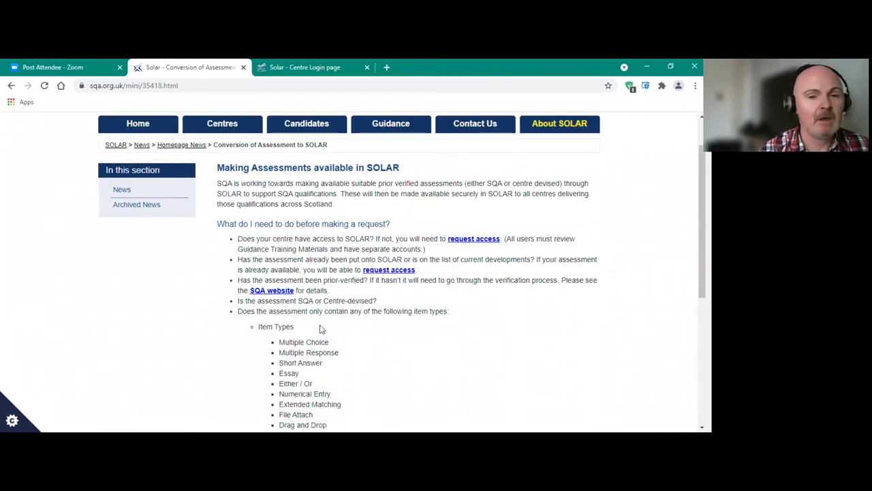
{"action": "scroll", "coordinate": [322, 279], "scroll_direction": "up", "scroll_amount": 1}
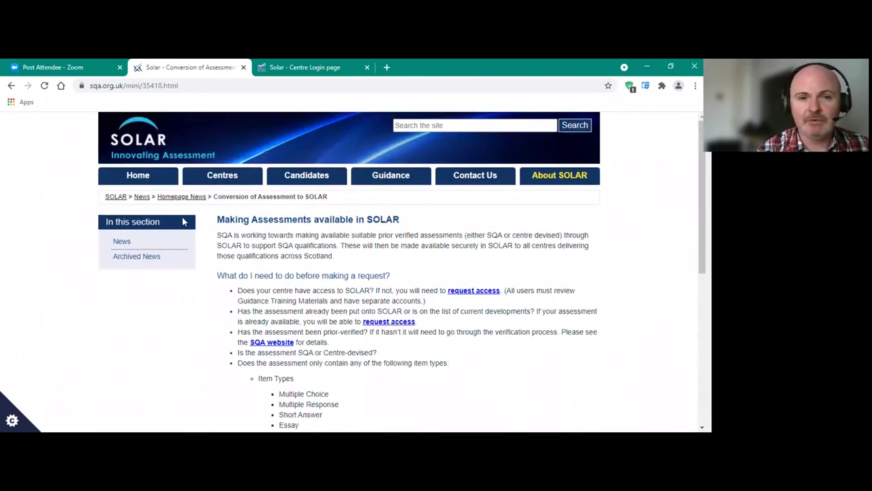
Step: Open the centre login's Surpass sign-in for HTML assessments and log in with the account credentials
{"action": "left_click", "coordinate": [139, 176]}
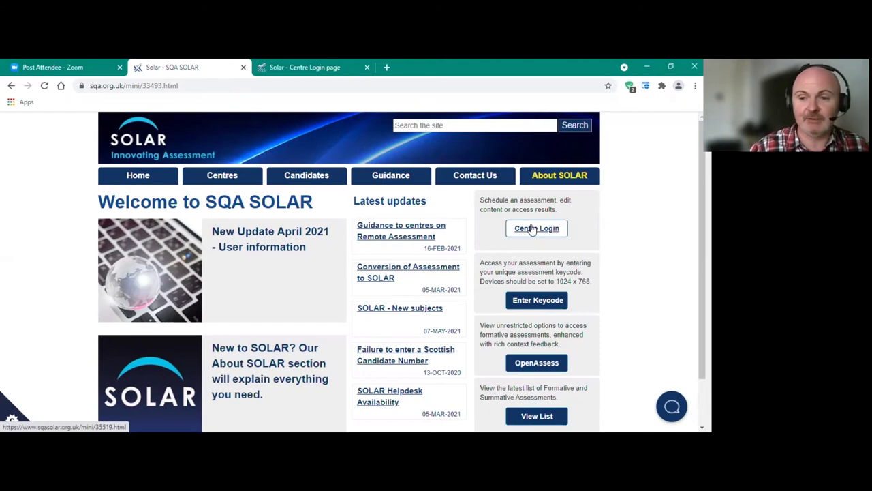
{"action": "left_click", "coordinate": [532, 230]}
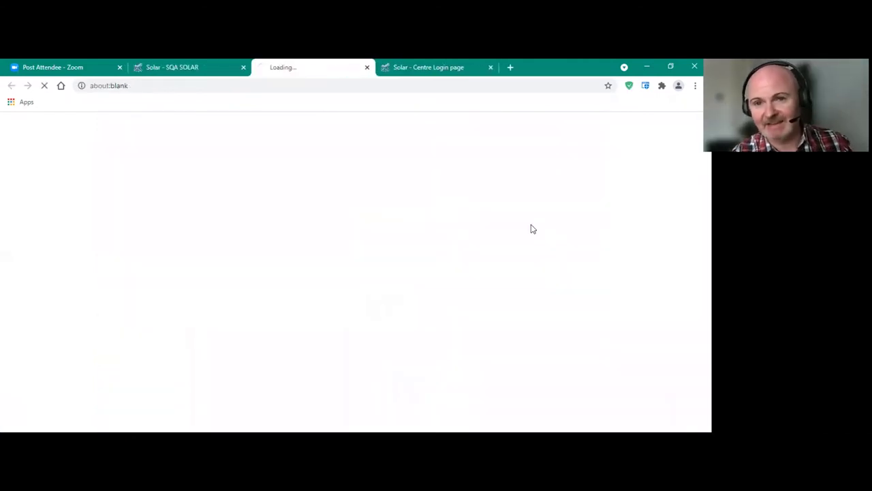
{"action": "left_click", "coordinate": [418, 267]}
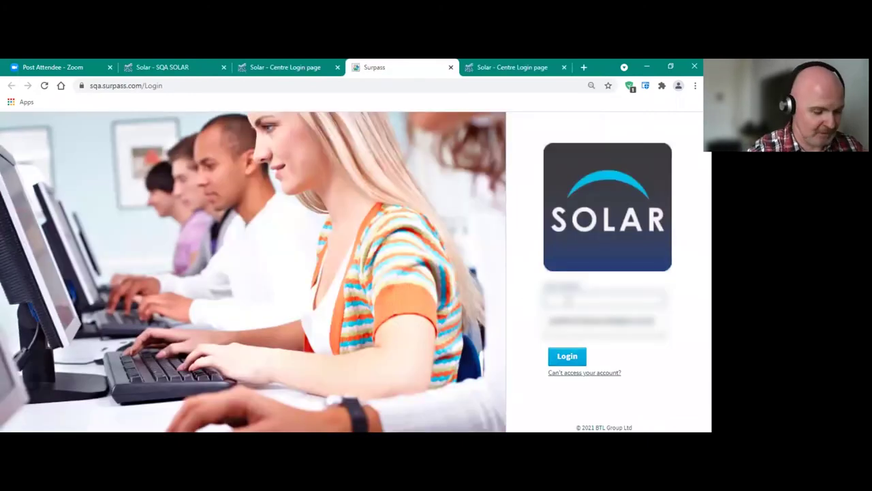
{"action": "type", "text": "xxx"}
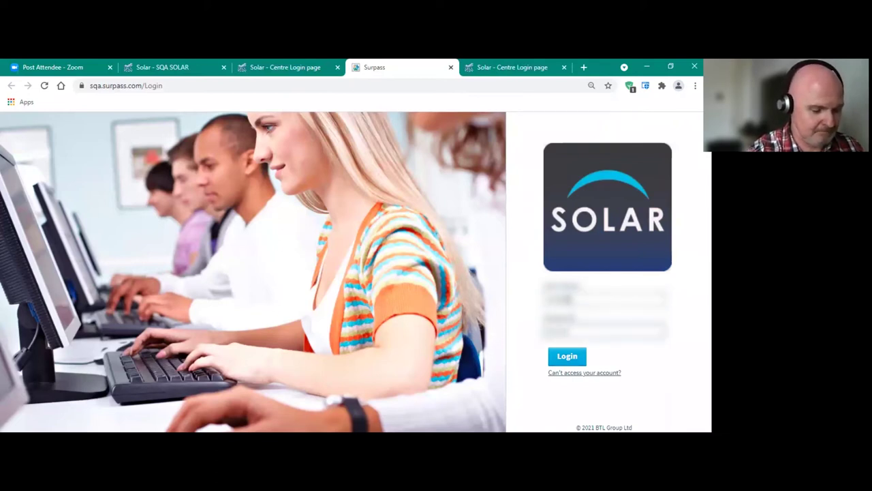
{"action": "key", "text": "Return"}
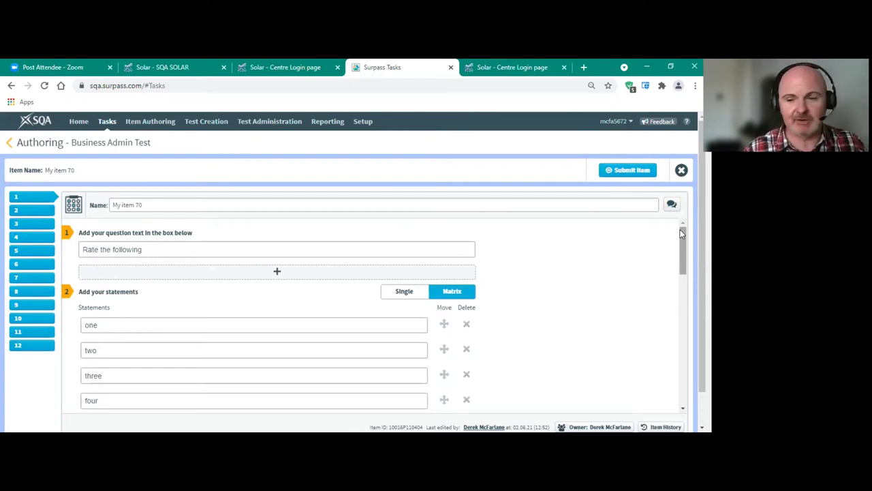
Step: Scroll through the 'My item 70' rating matrix editor and preview it as a candidate
{"action": "left_click_drag", "start_coordinate": [682, 234], "coordinate": [685, 258]}
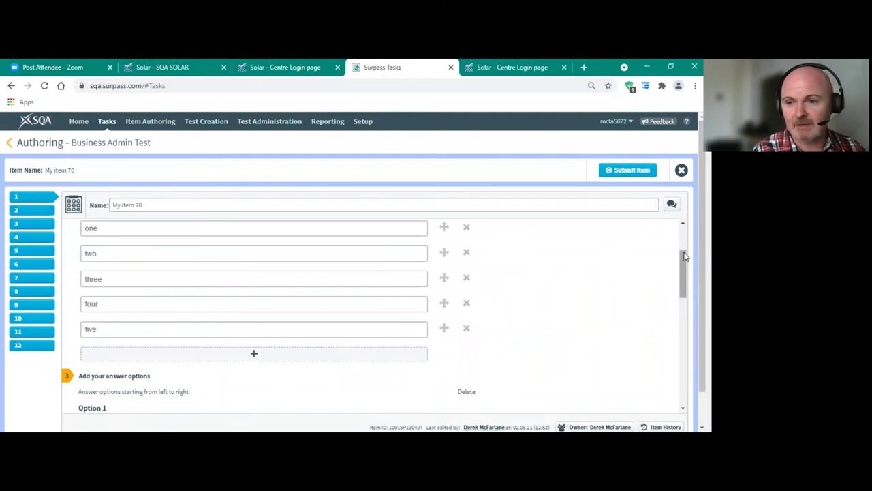
{"action": "left_click_drag", "start_coordinate": [679, 256], "coordinate": [679, 237]}
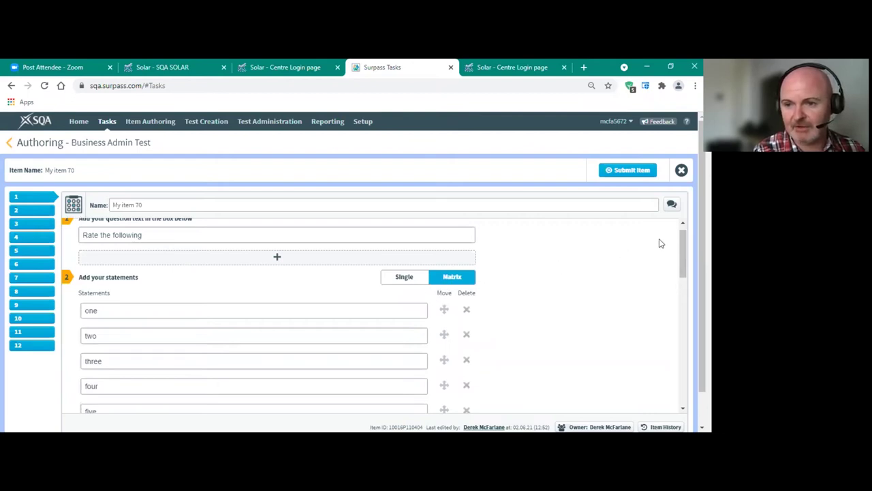
{"action": "scroll", "coordinate": [683, 252], "scroll_direction": "down", "scroll_amount": 10}
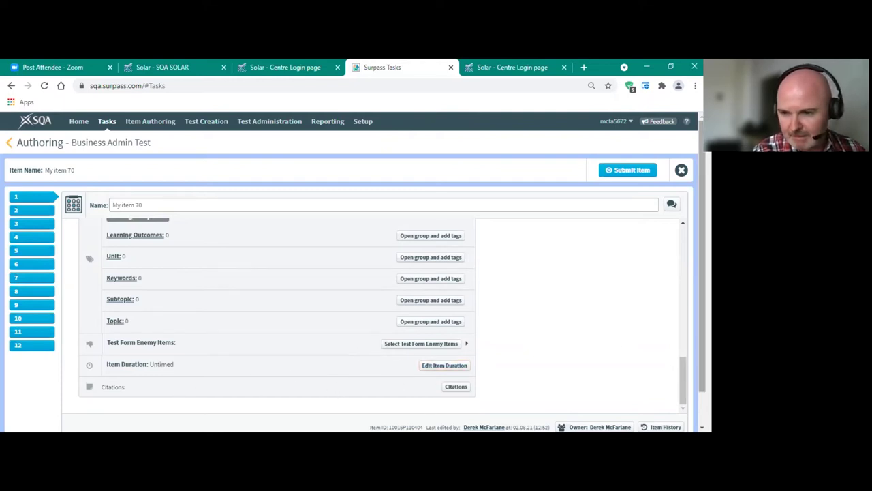
{"action": "scroll", "coordinate": [349, 273], "scroll_direction": "down", "scroll_amount": 1}
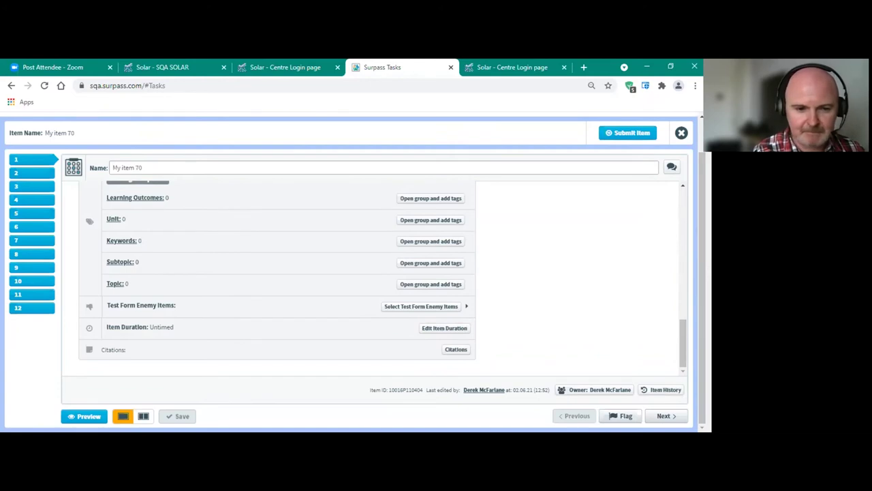
{"action": "left_click", "coordinate": [84, 416]}
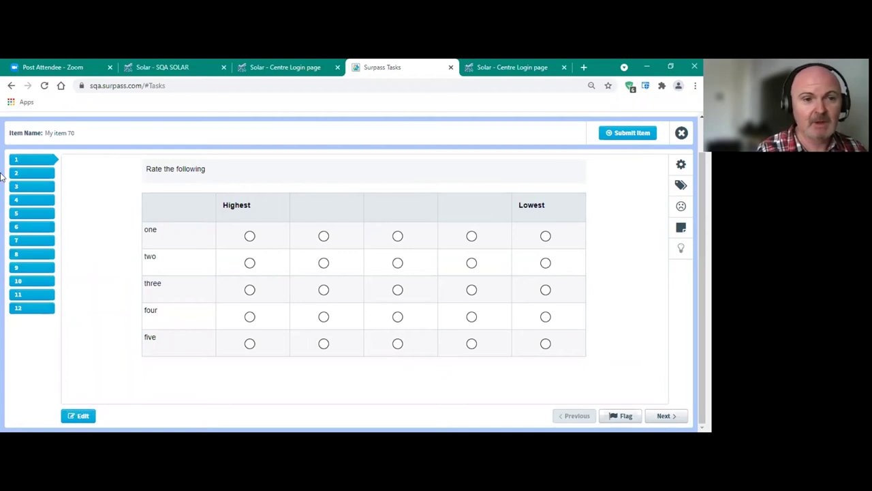
Step: Preview item 2, the colour multiple-choice question, then item 3, the audio capture task
{"action": "left_click", "coordinate": [48, 174]}
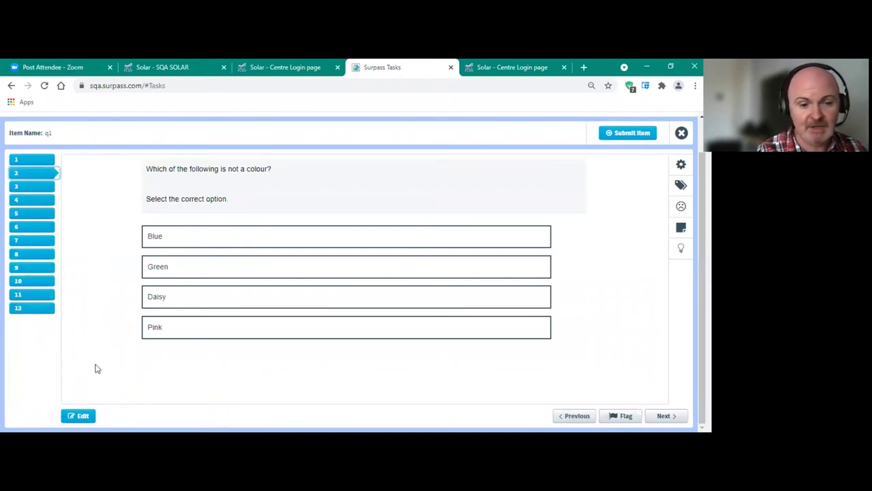
{"action": "left_click", "coordinate": [39, 186]}
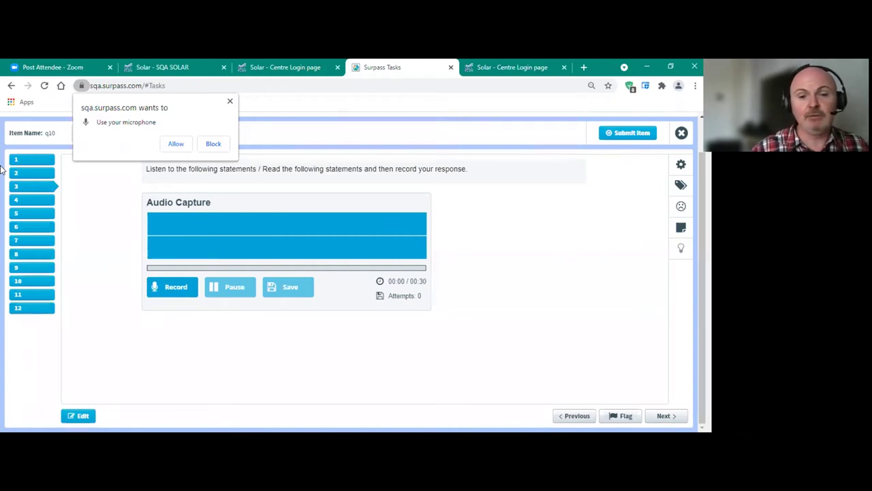
Step: Switch to edit mode, open item 4 (q11 file upload), and allow microphone access
{"action": "left_click", "coordinate": [80, 416]}
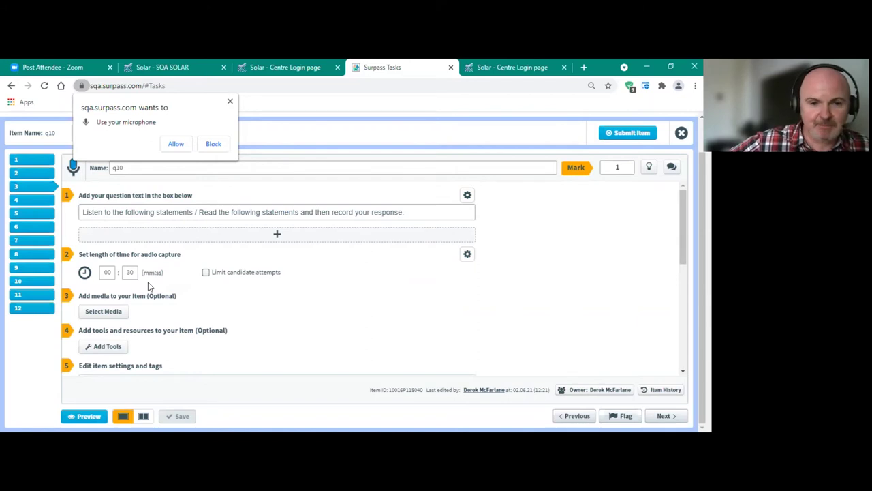
{"action": "left_click", "coordinate": [24, 201]}
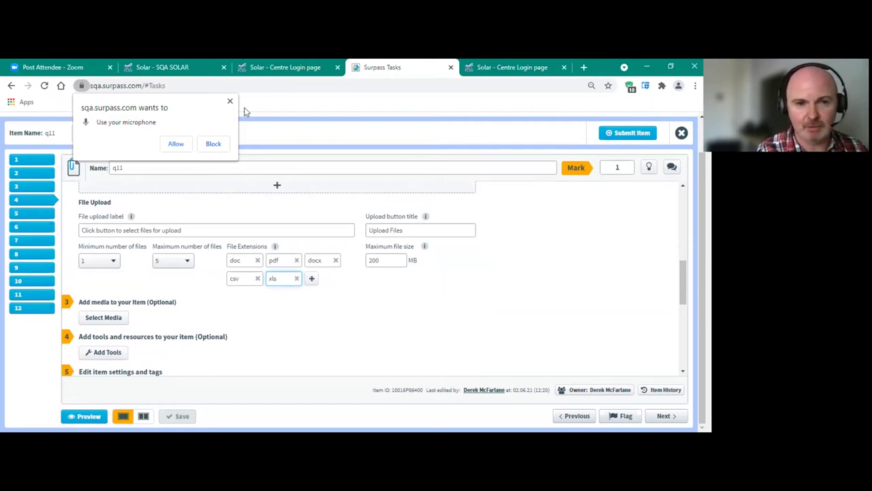
{"action": "left_click", "coordinate": [175, 144]}
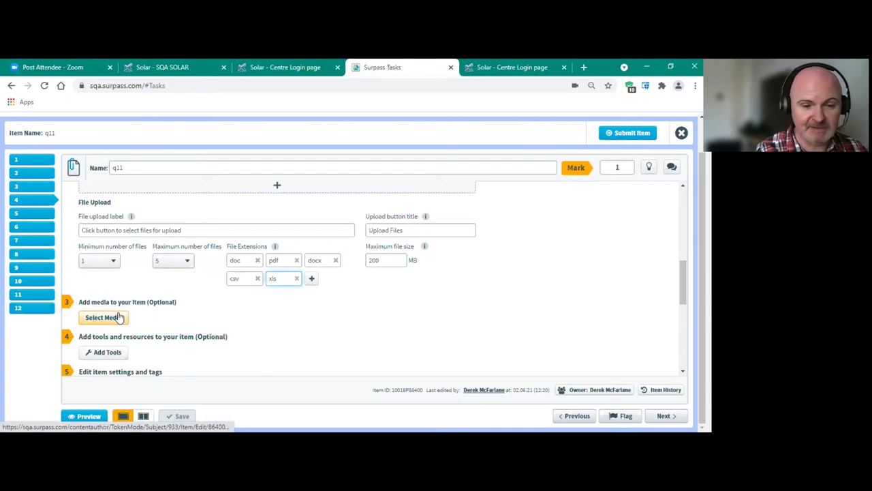
Step: Preview item 5's blood type and gene matching table, then open item 6 (q3 True/False)
{"action": "left_click", "coordinate": [37, 214]}
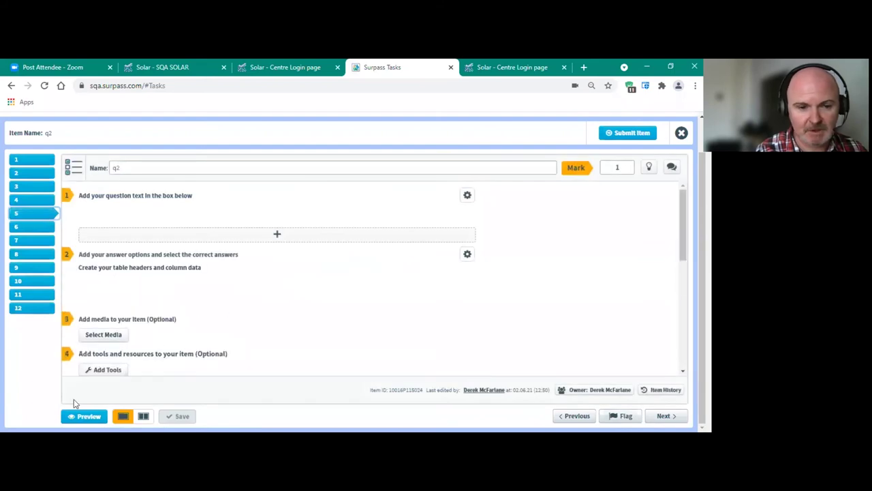
{"action": "left_click", "coordinate": [83, 415]}
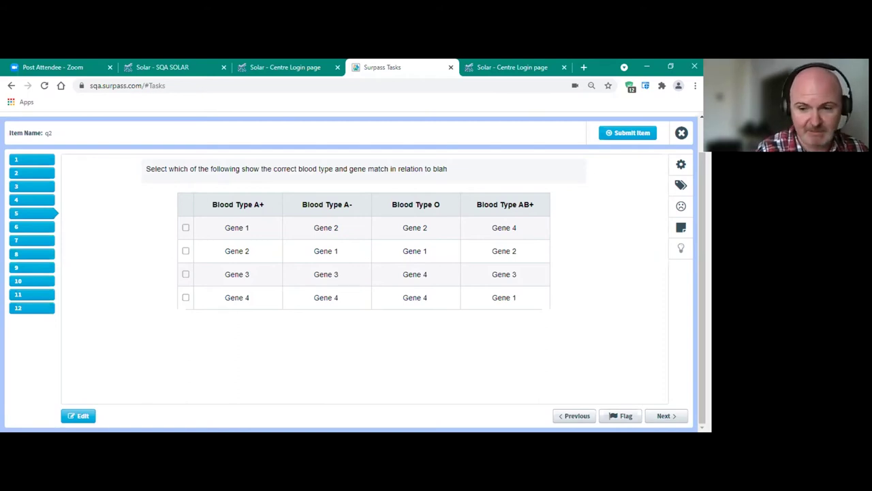
{"action": "left_click", "coordinate": [45, 232]}
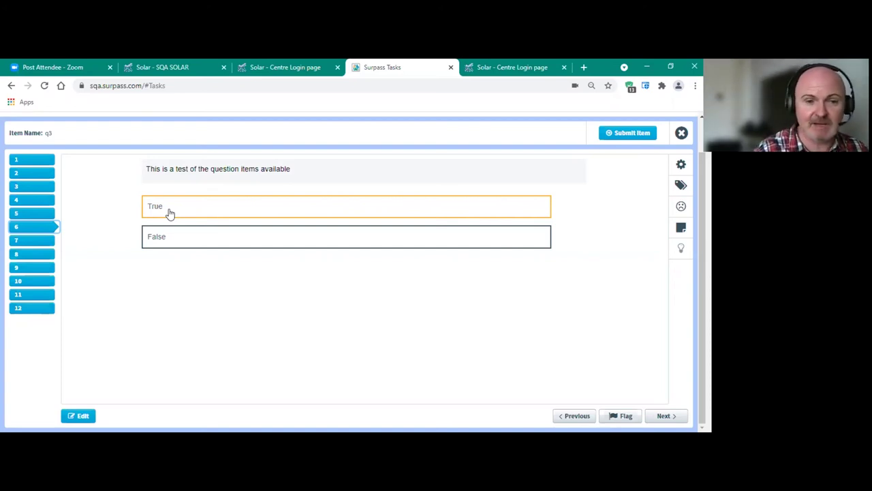
Step: Open item 7, the '2+ 2 =' numeric question, in edit mode and inspect its question and answer options
{"action": "left_click", "coordinate": [45, 241]}
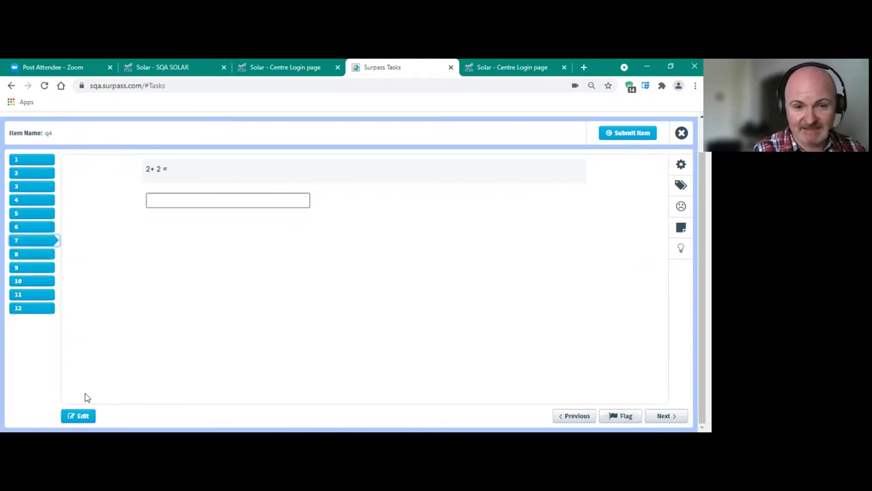
{"action": "left_click", "coordinate": [80, 416]}
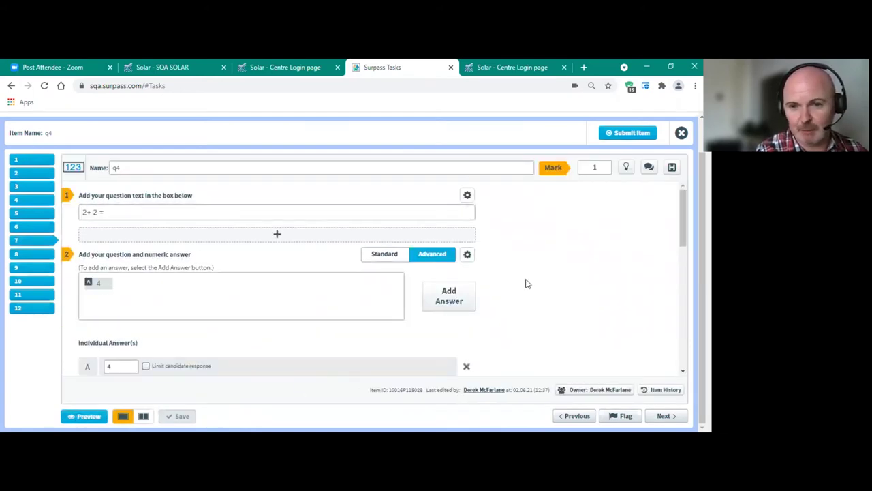
{"action": "left_click", "coordinate": [468, 196]}
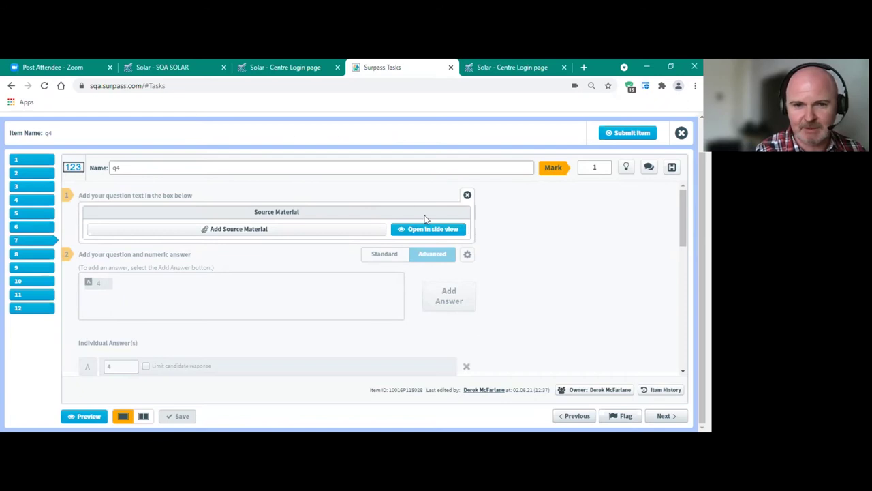
{"action": "left_click", "coordinate": [468, 196]}
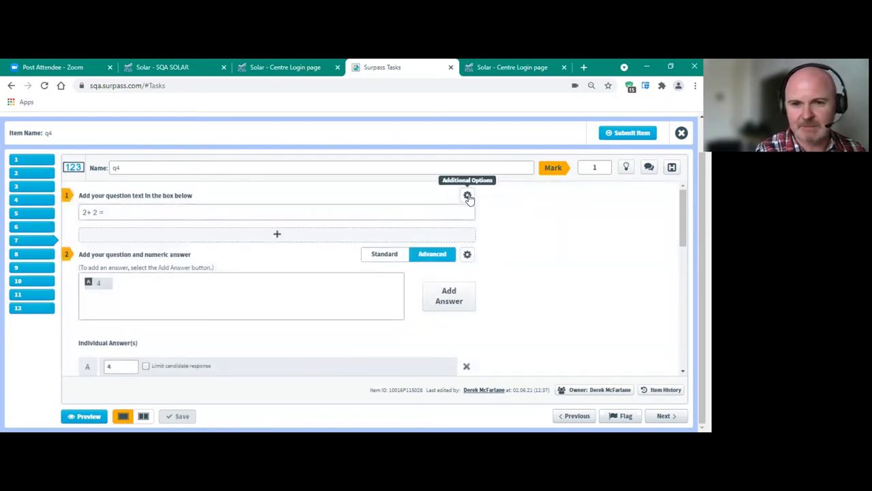
{"action": "left_click", "coordinate": [468, 255]}
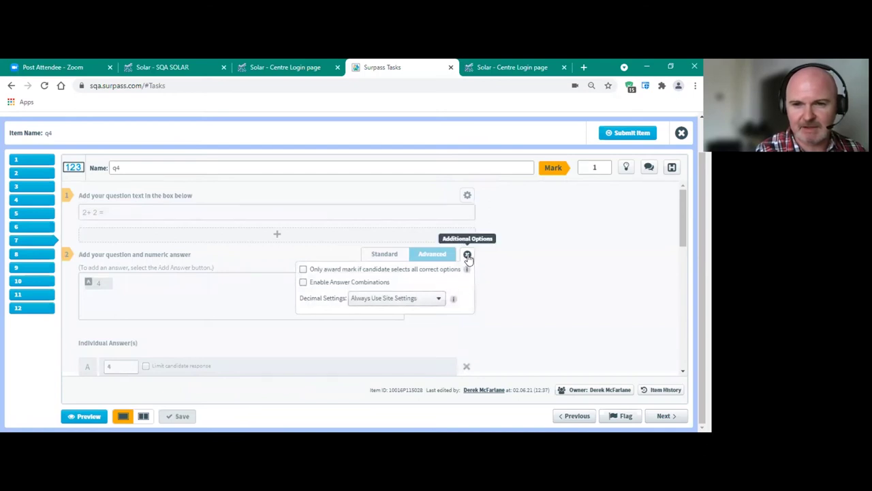
{"action": "left_click", "coordinate": [467, 256]}
Step: Try adding a text area and special character, then discard the q4 changes and move to item 8
{"action": "left_click", "coordinate": [437, 236]}
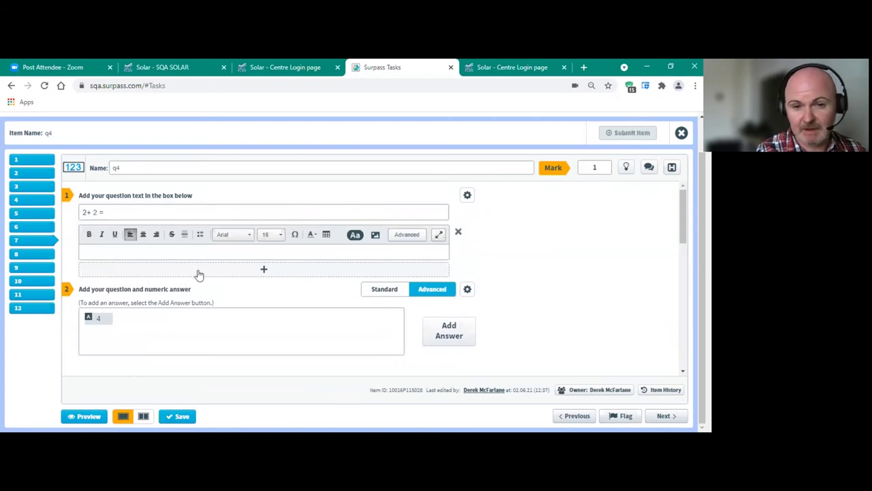
{"action": "left_click", "coordinate": [295, 235]}
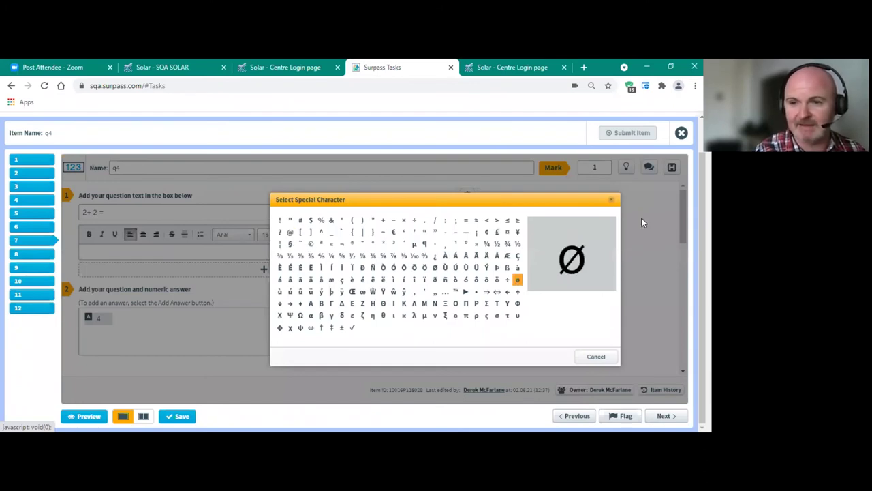
{"action": "left_click", "coordinate": [611, 199]}
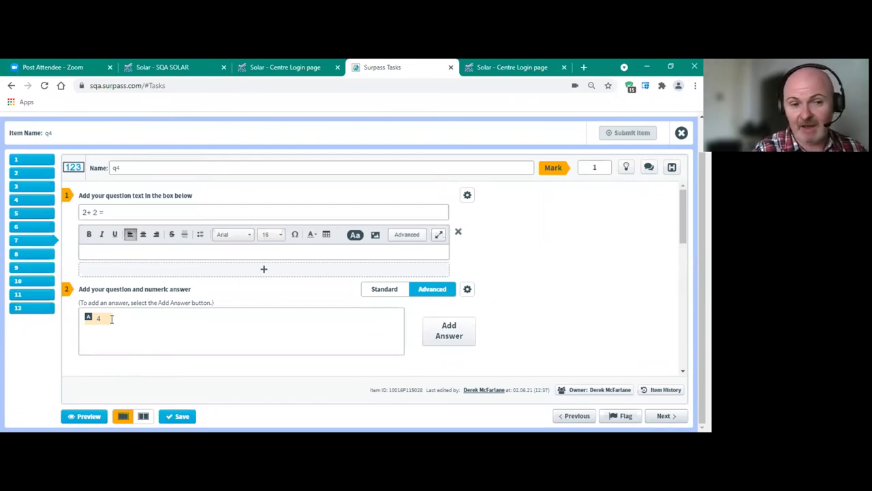
{"action": "left_click", "coordinate": [112, 319]}
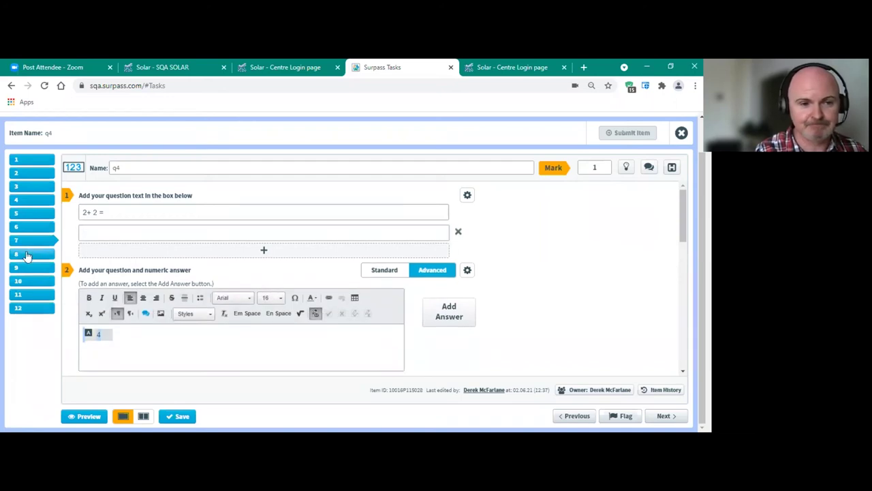
{"action": "left_click", "coordinate": [26, 255]}
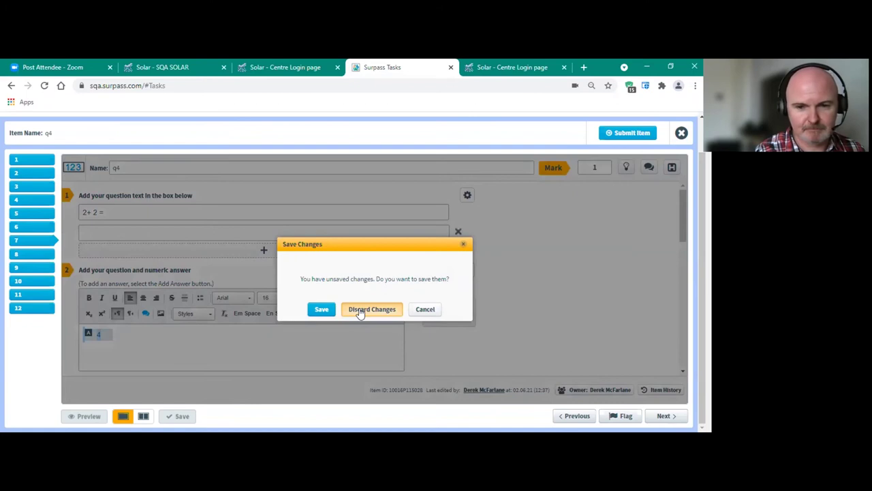
{"action": "left_click", "coordinate": [361, 310]}
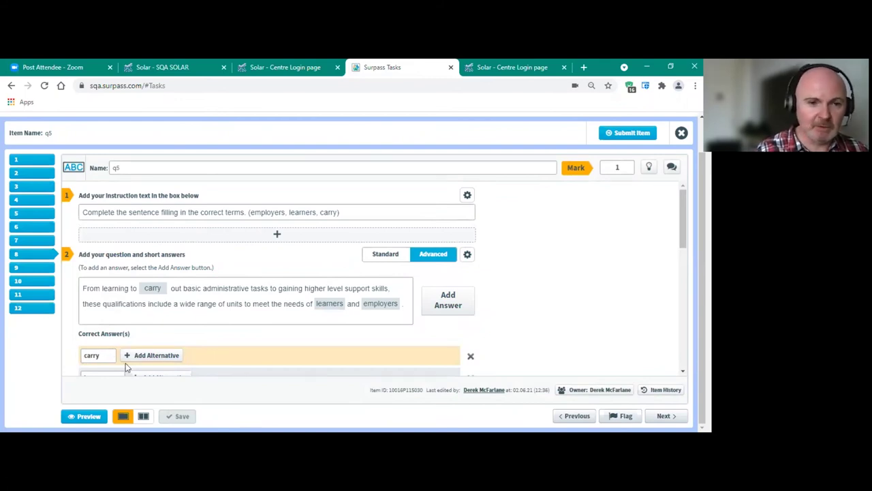
Step: Check q5's correct answers (employers, learners, carry) and preview the sentence as a candidate sees it
{"action": "left_click_drag", "start_coordinate": [126, 368], "coordinate": [106, 379]}
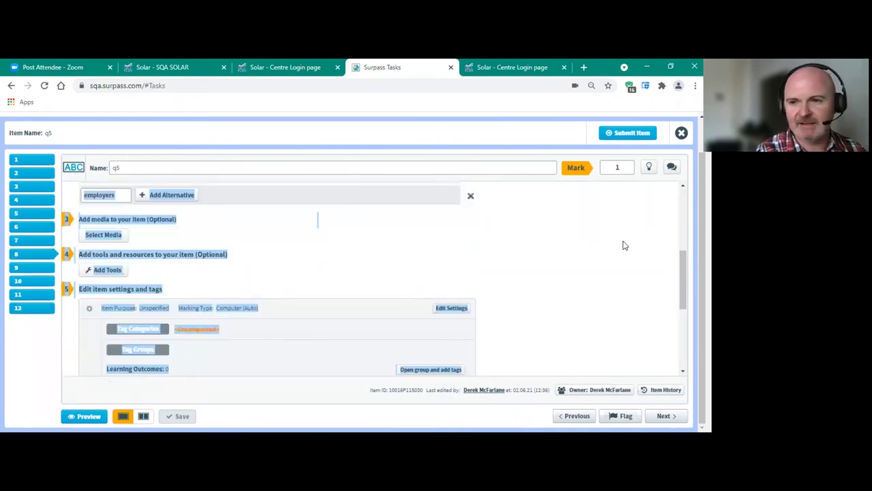
{"action": "left_click_drag", "start_coordinate": [683, 256], "coordinate": [679, 204]}
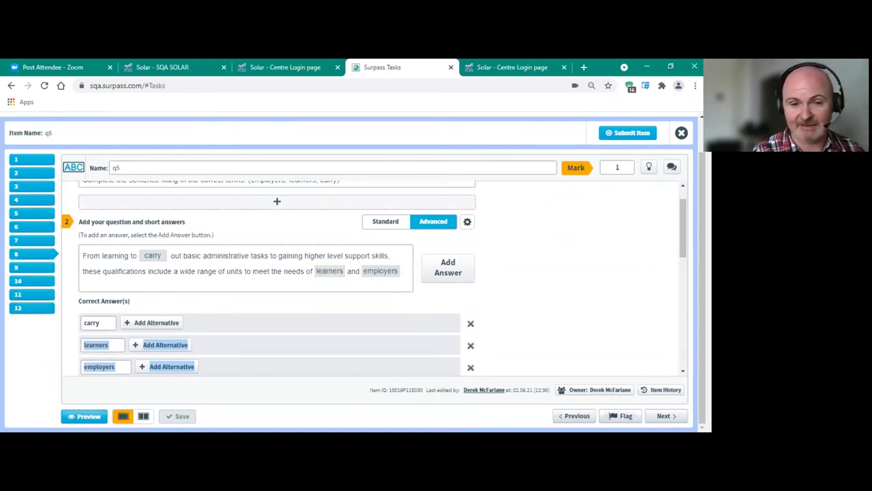
{"action": "left_click", "coordinate": [84, 415]}
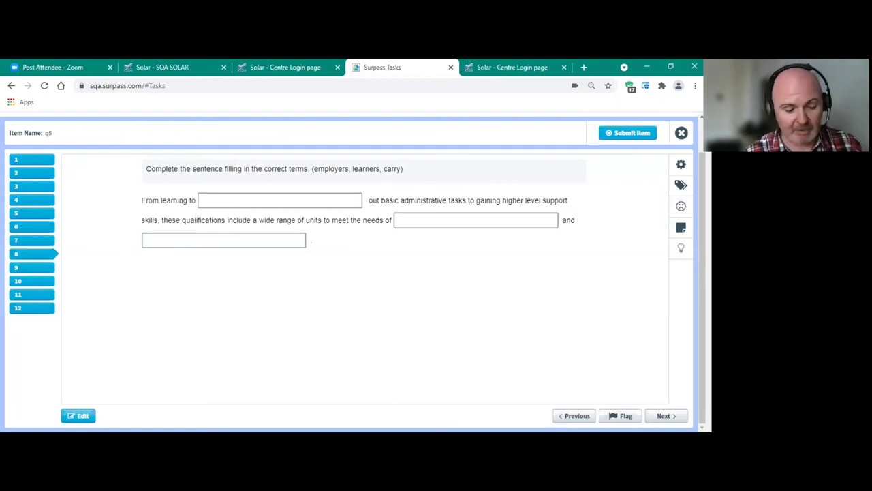
Step: Show item 9, the q6 essay task on your summer holiday
{"action": "left_click", "coordinate": [29, 270]}
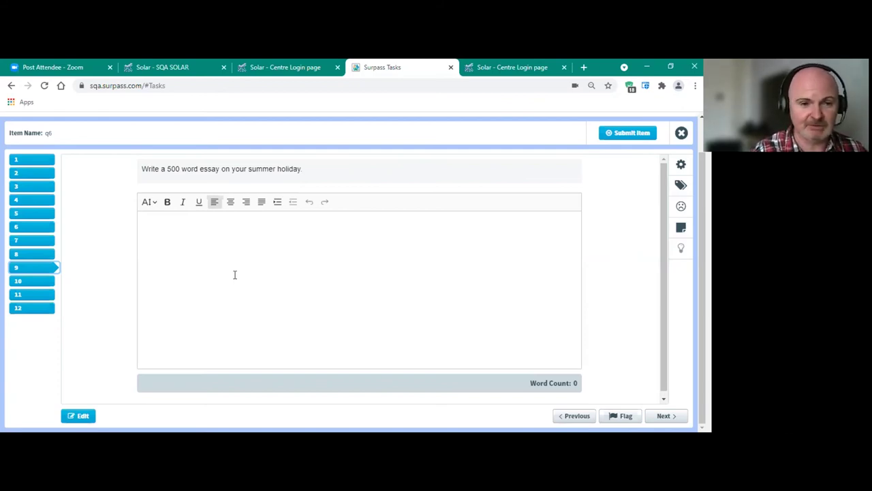
Step: Show item 10, the q7 task matching Digger, Scalpel and Briefcase to vocations
{"action": "left_click", "coordinate": [22, 280]}
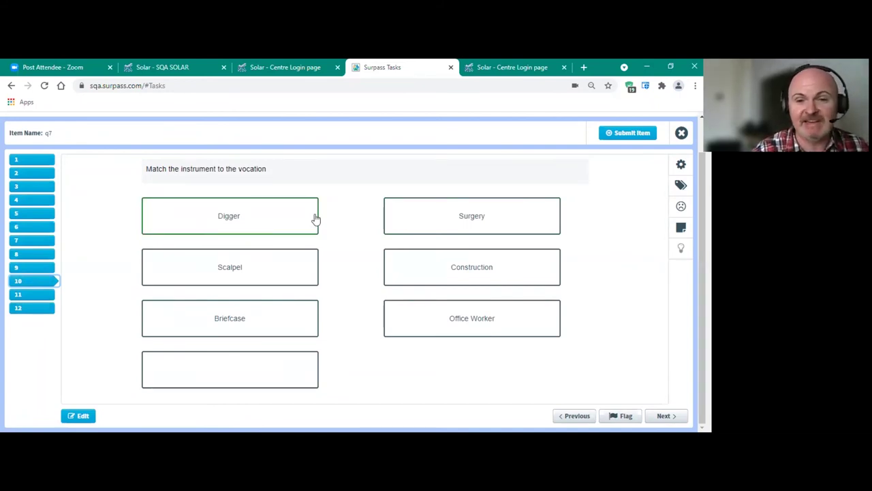
Step: Link Digger to Construction, Briefcase to Surgery and Scalpel to Office Worker
{"action": "left_click_drag", "start_coordinate": [316, 218], "coordinate": [429, 288]}
{"action": "left_click_drag", "start_coordinate": [234, 321], "coordinate": [408, 207]}
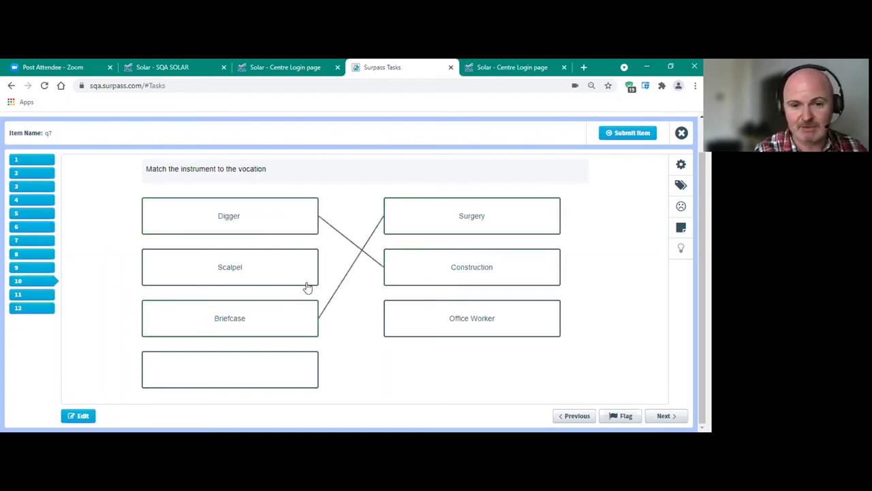
{"action": "left_click_drag", "start_coordinate": [306, 285], "coordinate": [395, 322]}
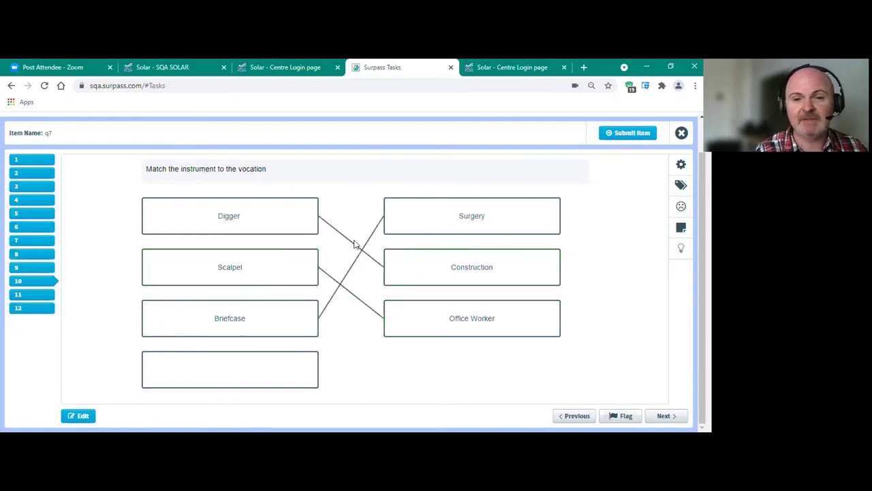
Step: Delete the Digger–Construction link, then bring up item 11's scrambled-eggs ordering question
{"action": "mouse_move", "coordinate": [350, 241]}
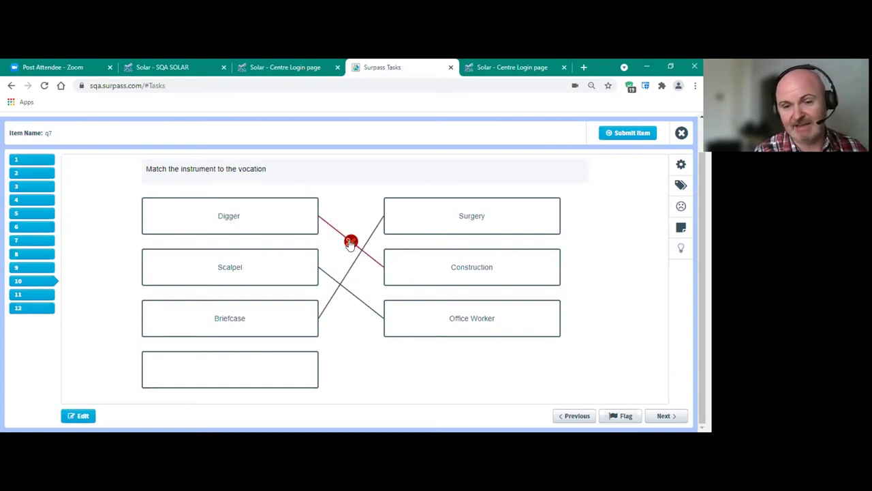
{"action": "left_click", "coordinate": [288, 210]}
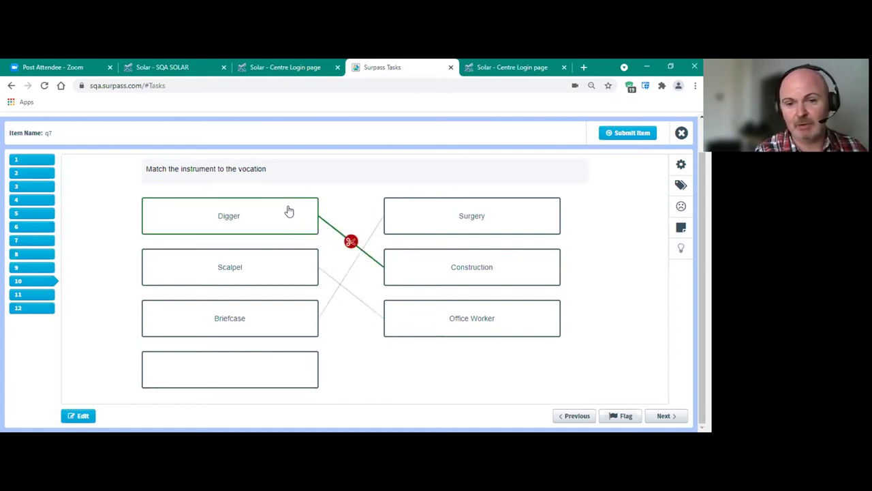
{"action": "left_click", "coordinate": [348, 242]}
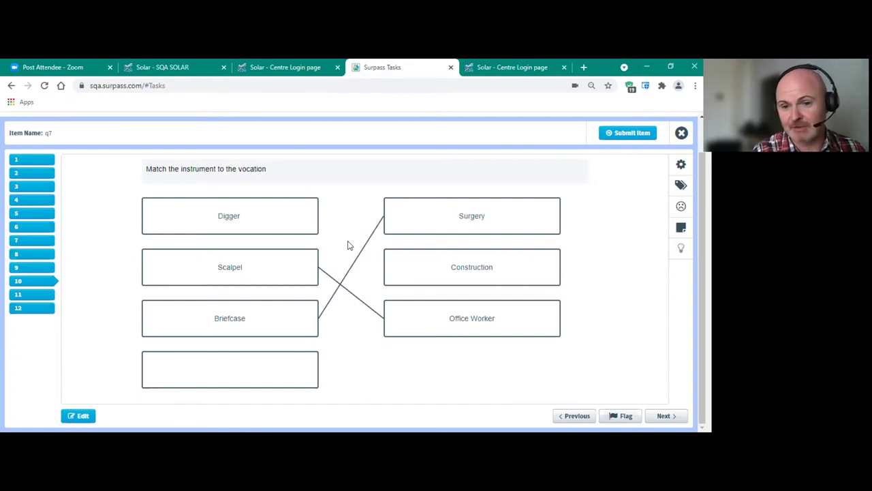
{"action": "left_click", "coordinate": [171, 274]}
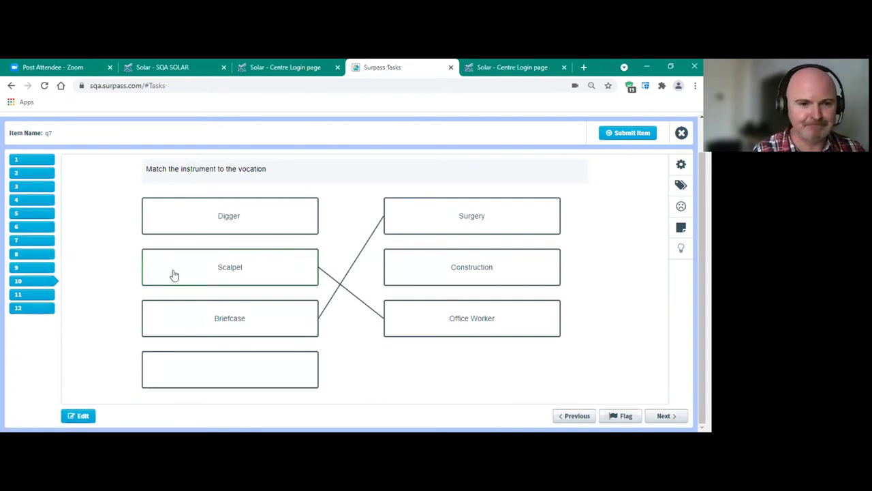
{"action": "left_click", "coordinate": [37, 298]}
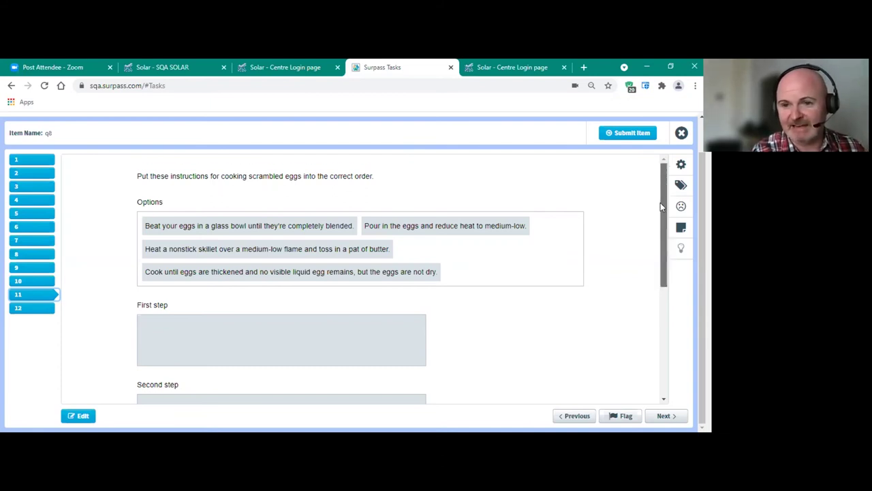
Step: Review the q8 ordering preview, then open item 12, the q9 magazine-sales graph, for editing
{"action": "scroll", "coordinate": [661, 203], "scroll_direction": "down", "scroll_amount": 4}
{"action": "scroll", "coordinate": [665, 261], "scroll_direction": "up", "scroll_amount": 5}
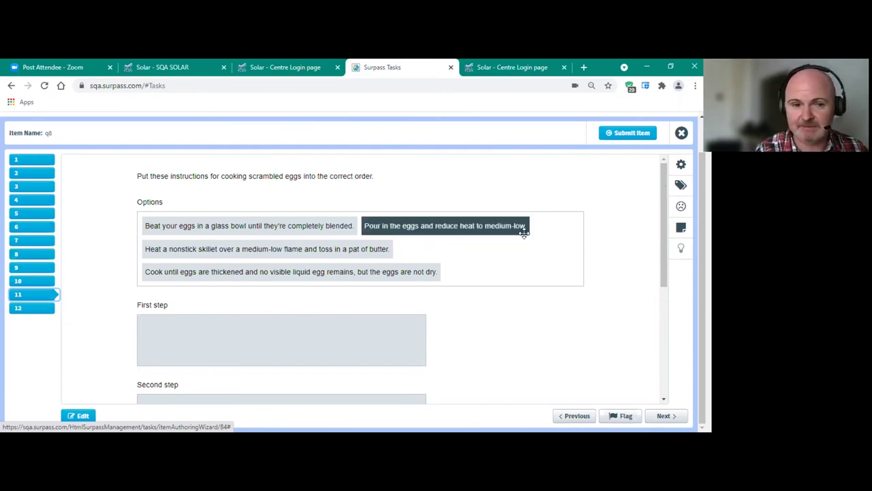
{"action": "left_click", "coordinate": [25, 311]}
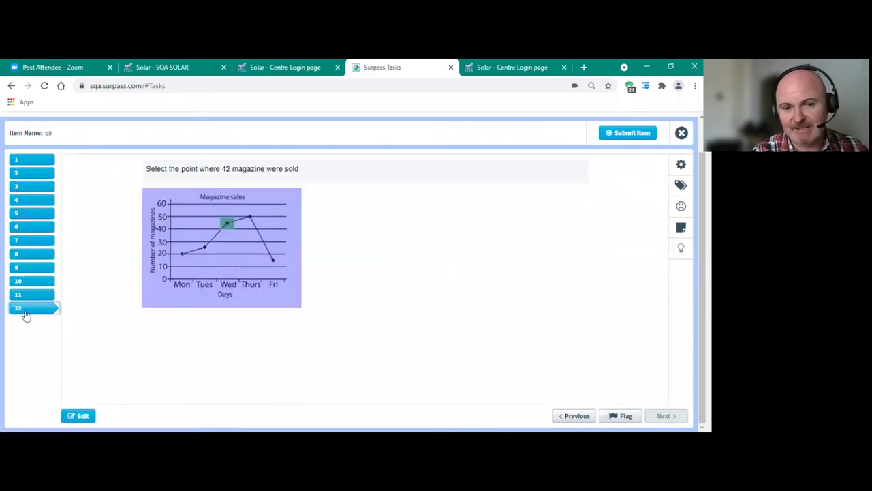
{"action": "left_click", "coordinate": [80, 416]}
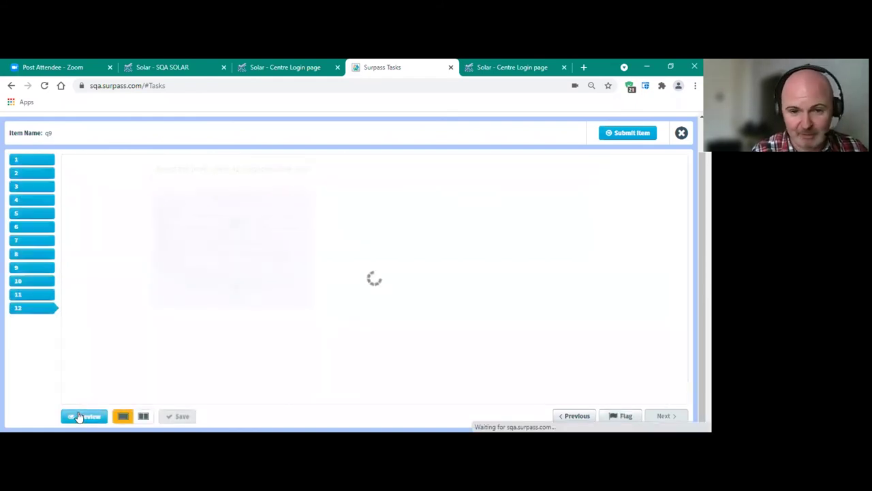